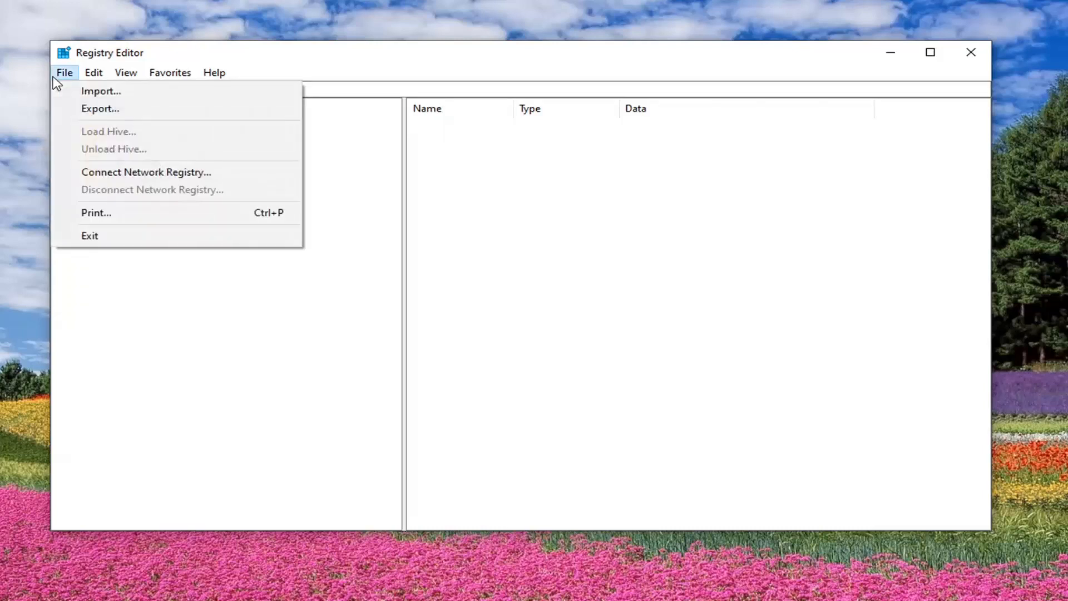
pyautogui.click(92, 110)
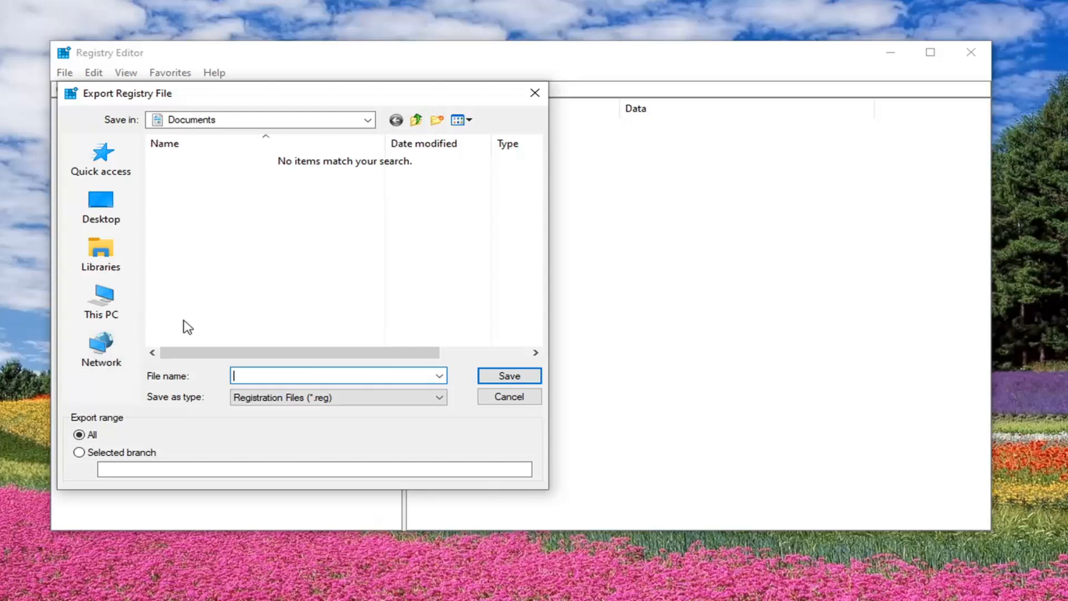
pyautogui.click(503, 410)
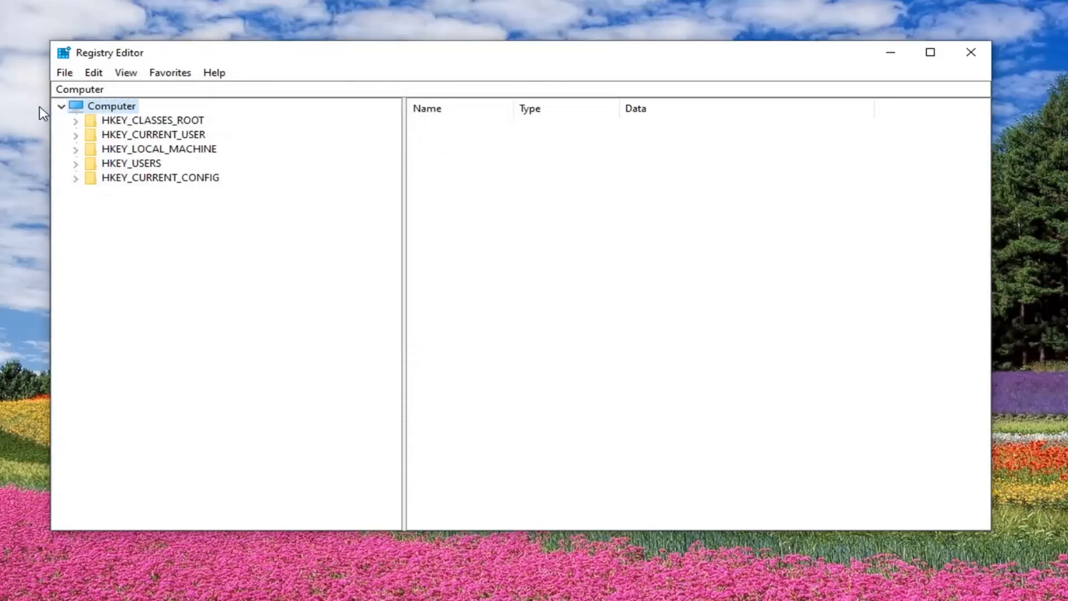
pyautogui.click(71, 76)
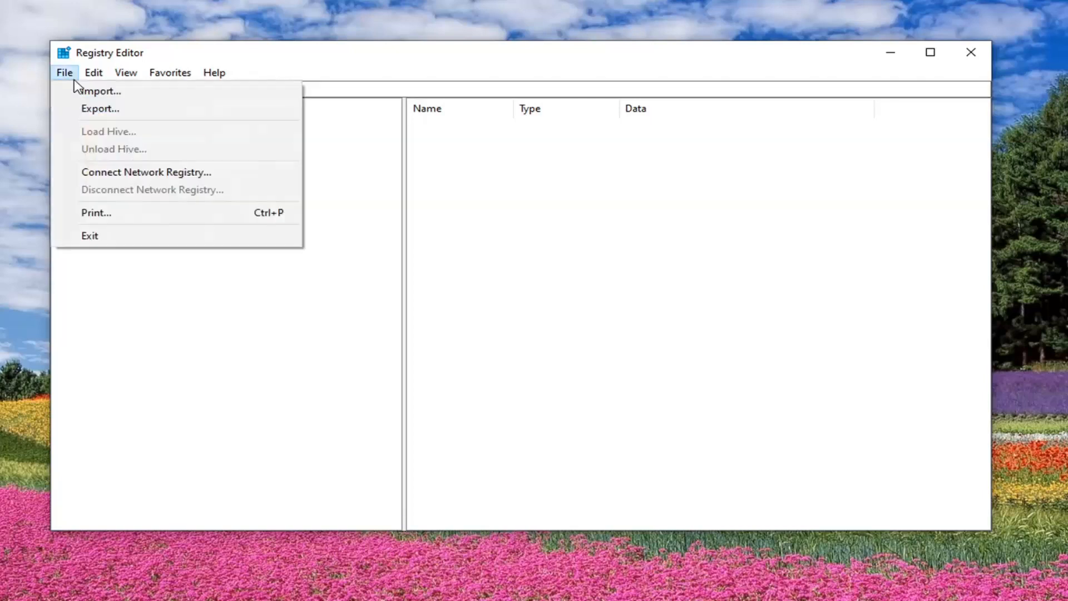
pyautogui.click(97, 92)
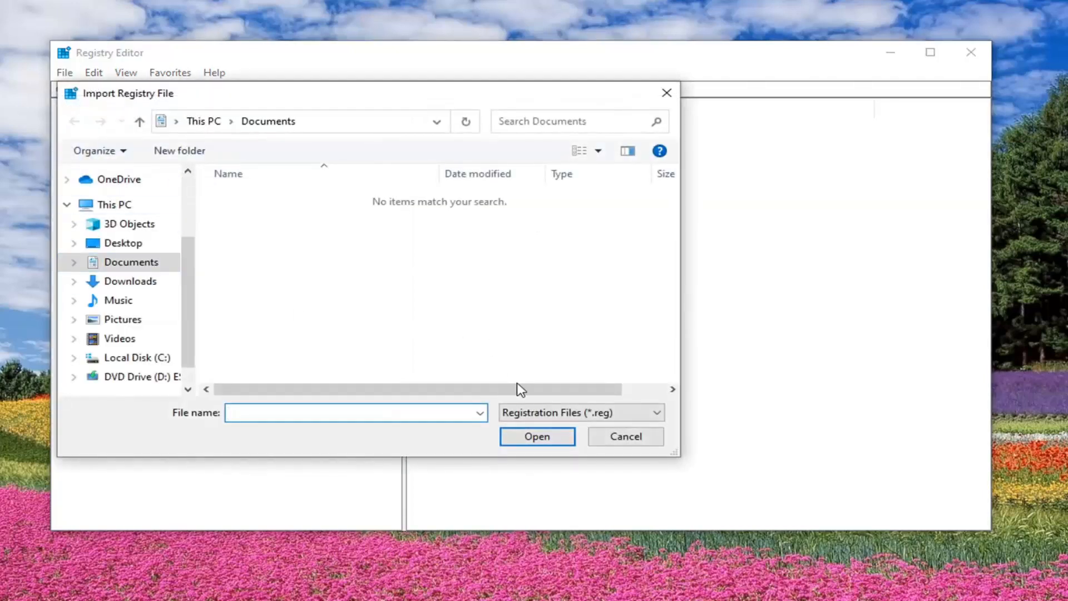
pyautogui.click(624, 440)
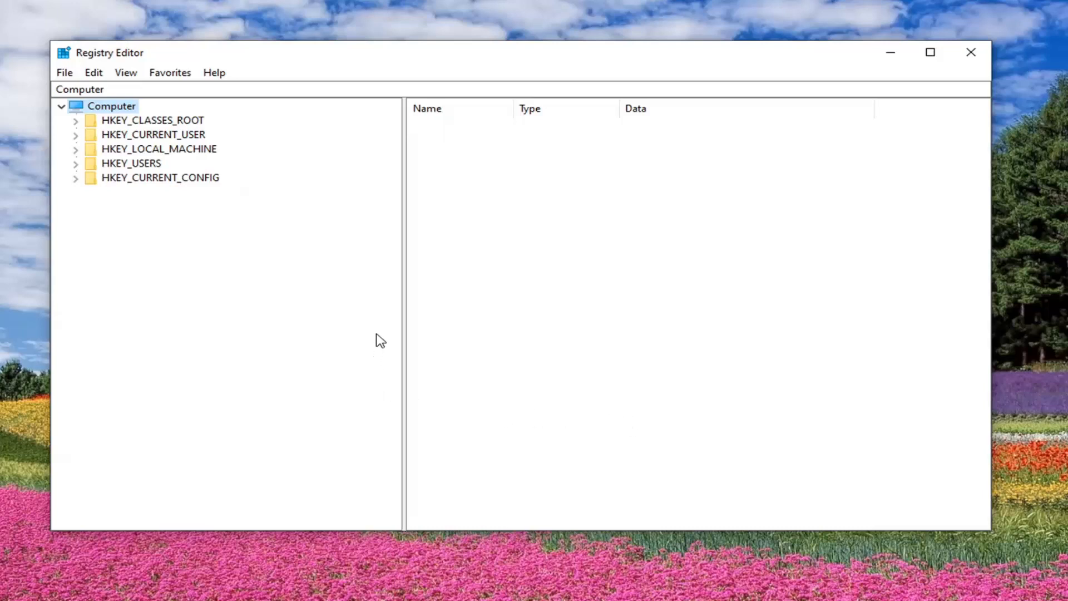
# - Expand the registry tree to HKEY_LOCAL_MACHINE\SYSTEM\CurrentControlSet\Services
pyautogui.click(168, 150)
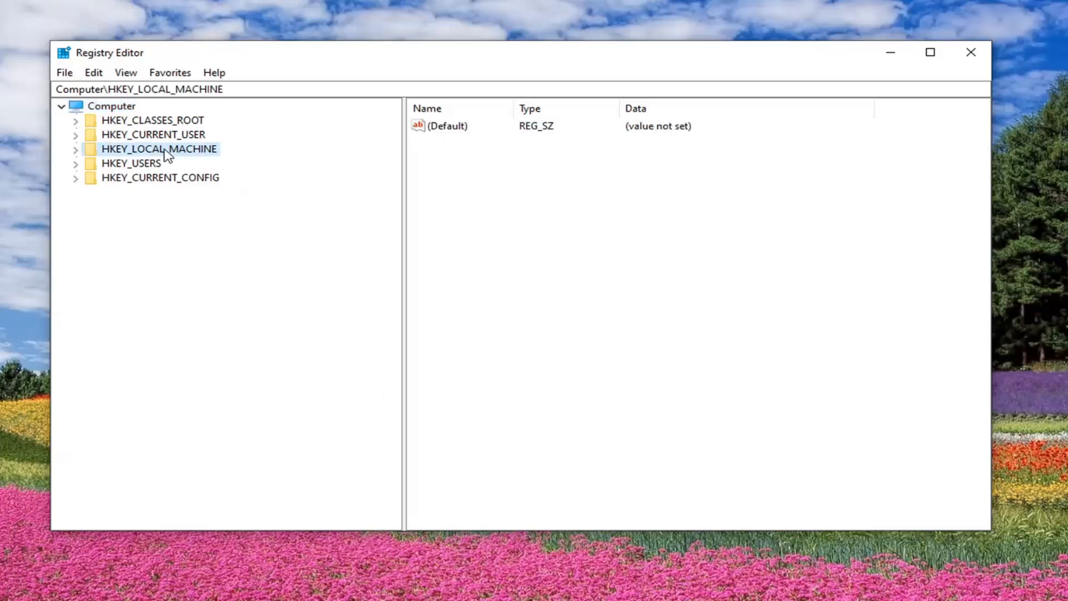
pyautogui.doubleClick(166, 150)
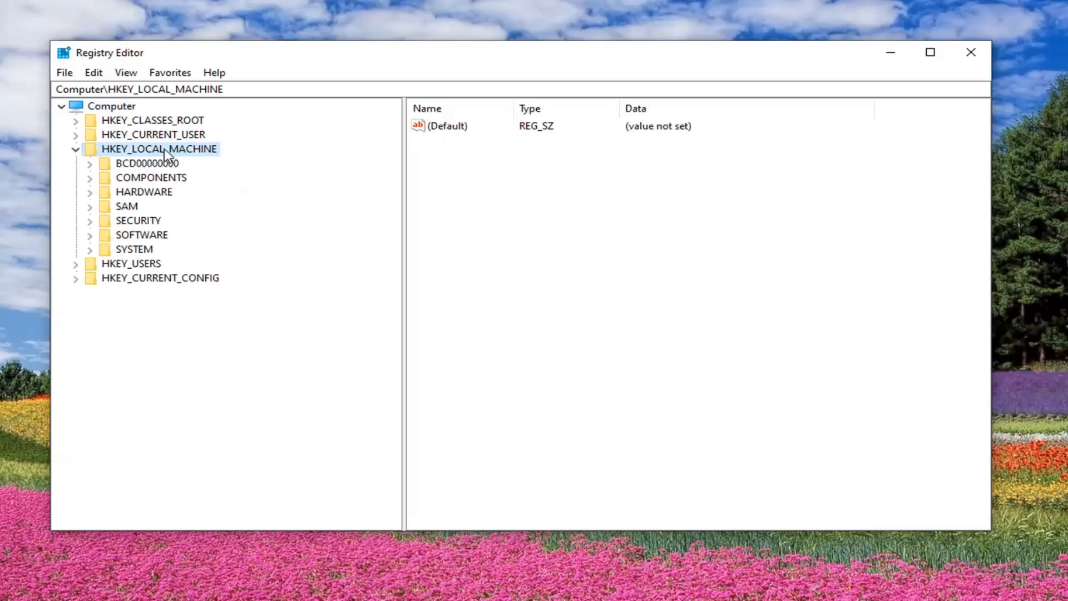
pyautogui.click(124, 251)
pyautogui.doubleClick(124, 252)
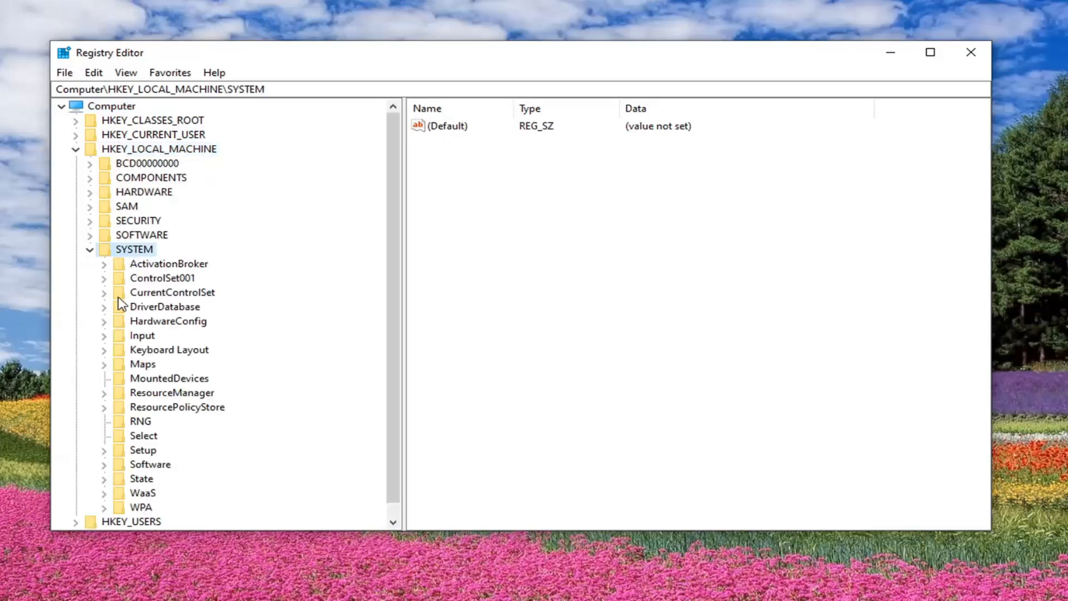
pyautogui.doubleClick(155, 297)
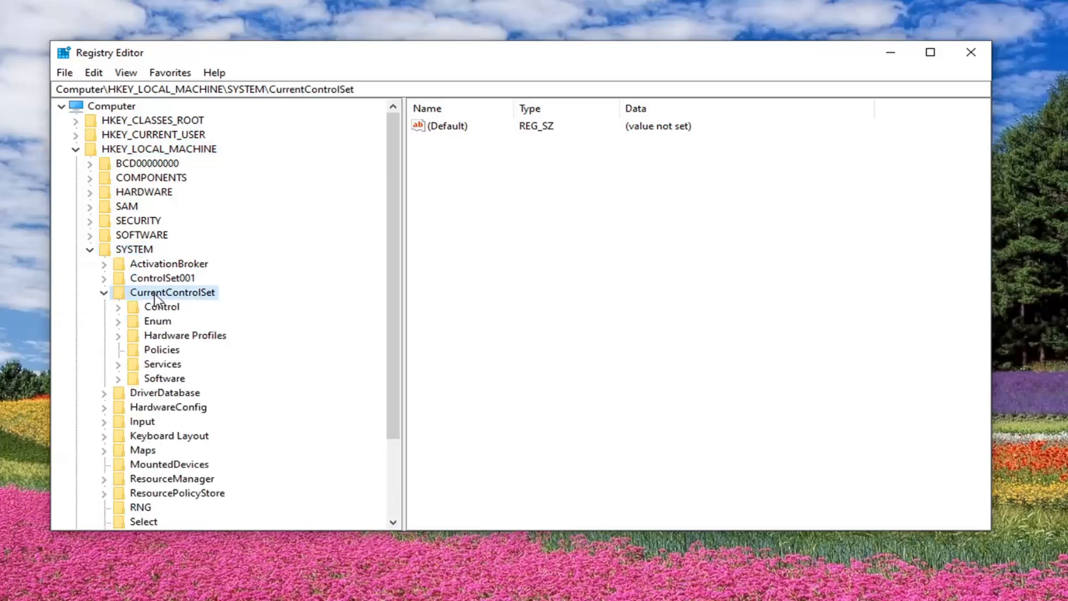
pyautogui.click(157, 368)
pyautogui.doubleClick(157, 368)
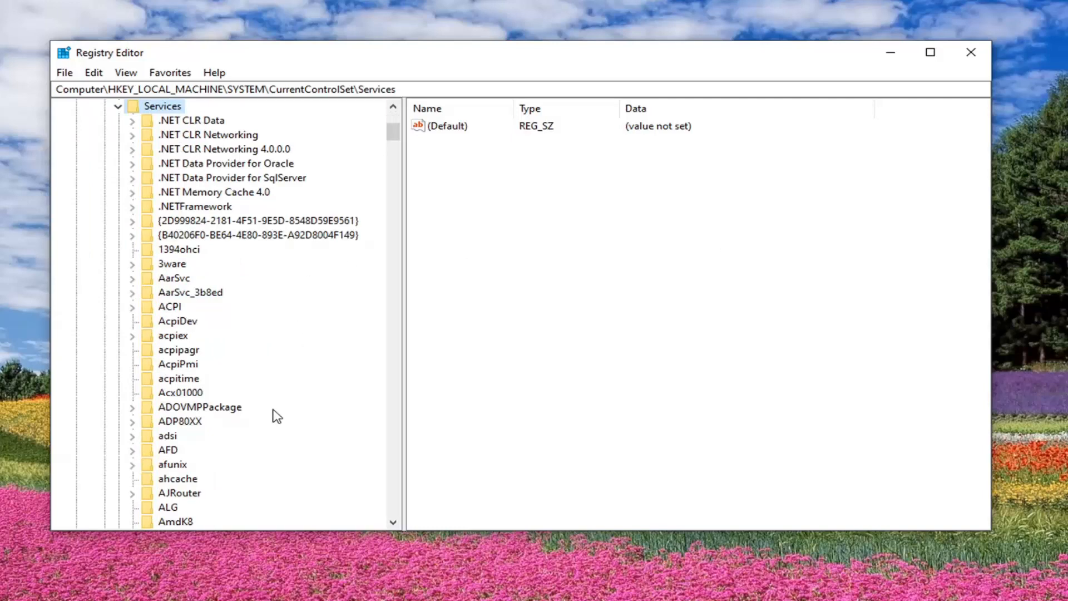
# - Find and select the Spooler key among the Services subkeys
pyautogui.scroll(-3, 274, 414)
pyautogui.scroll(-20, 274, 418)
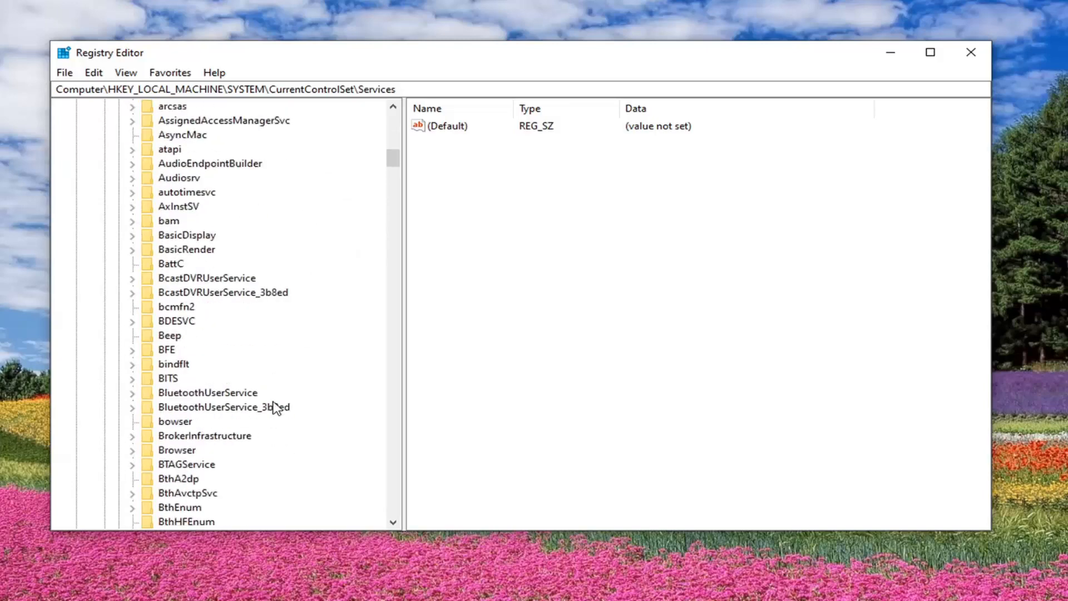
pyautogui.scroll(-20, 279, 384)
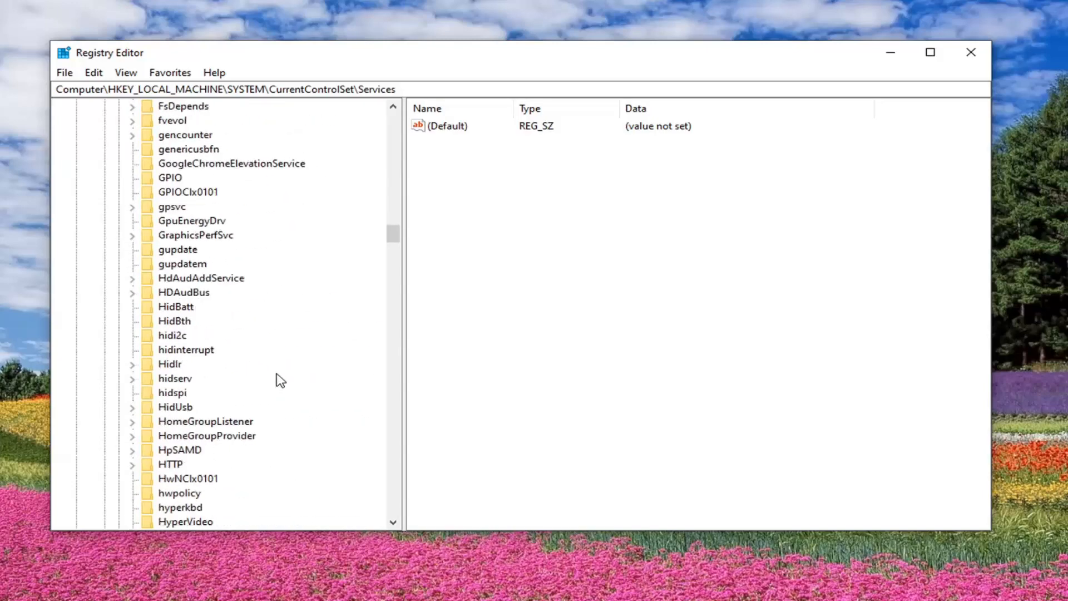
pyautogui.scroll(-20, 260, 366)
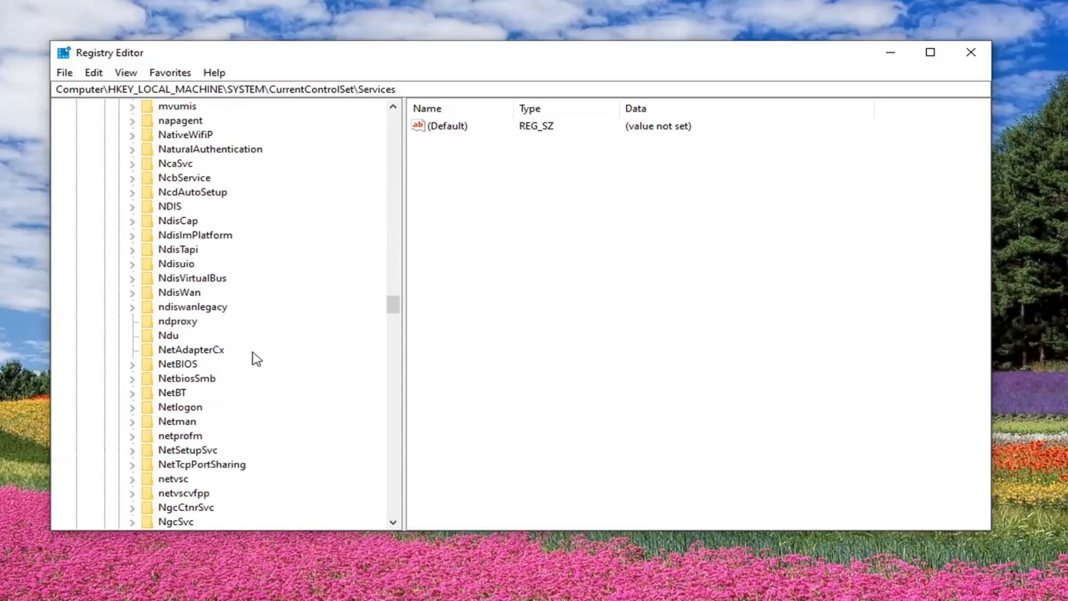
pyautogui.scroll(-20, 256, 358)
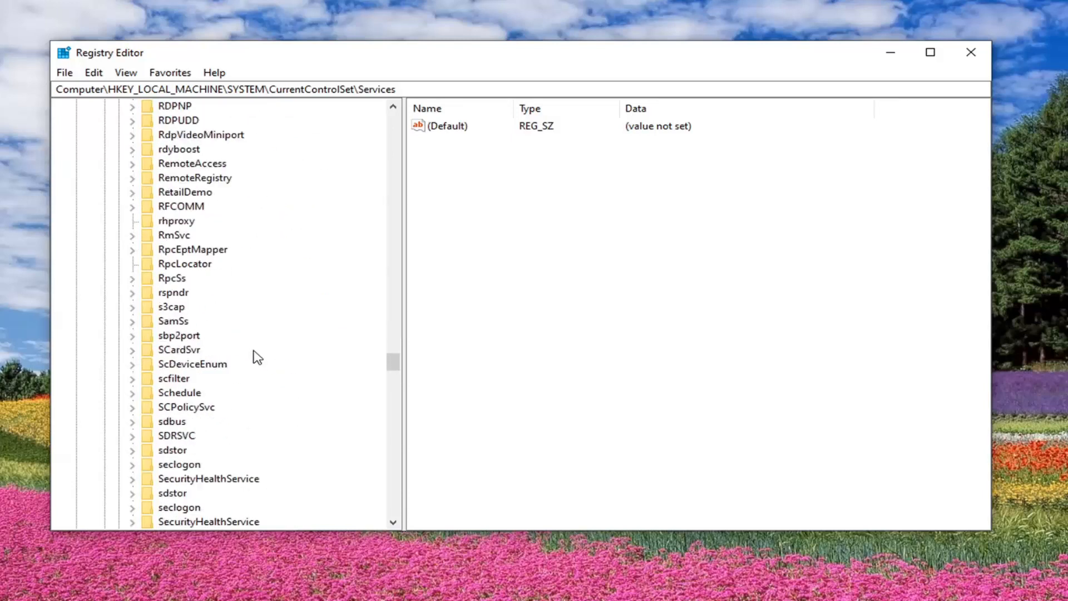
pyautogui.scroll(-4, 257, 358)
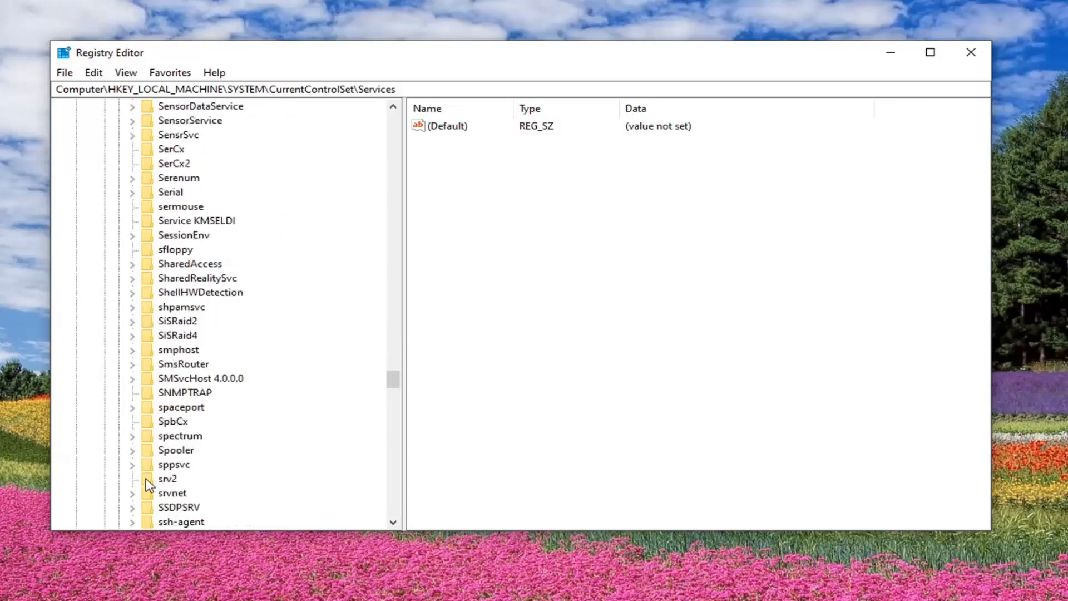
pyautogui.click(186, 452)
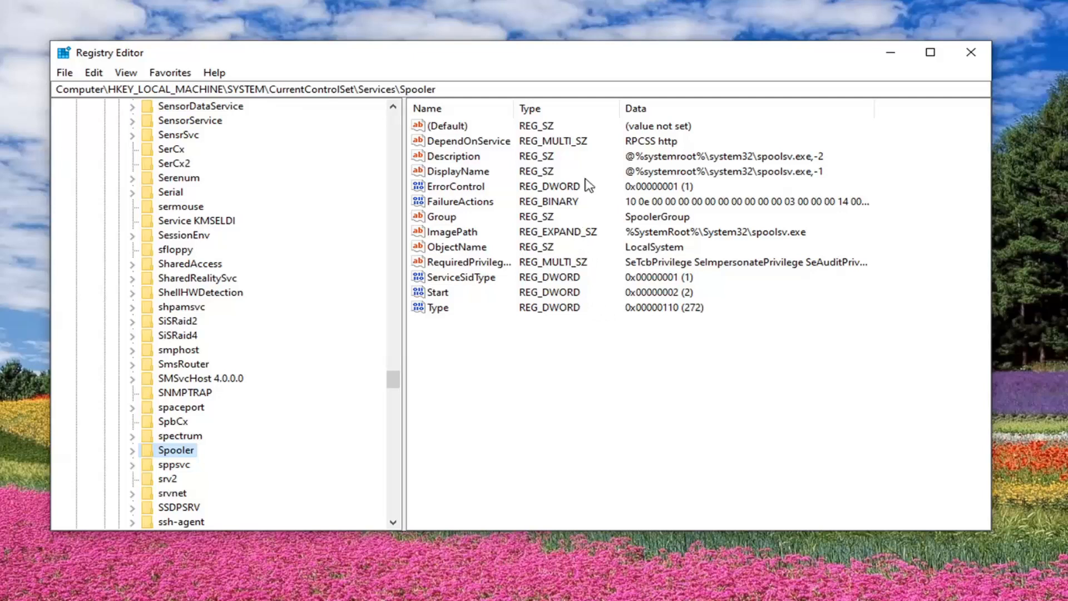
# - Set the Spooler key's DependOnService value data to only RPCSS, then reopen the value to check it
pyautogui.moveTo(513, 107); pyautogui.dragTo(558, 106)
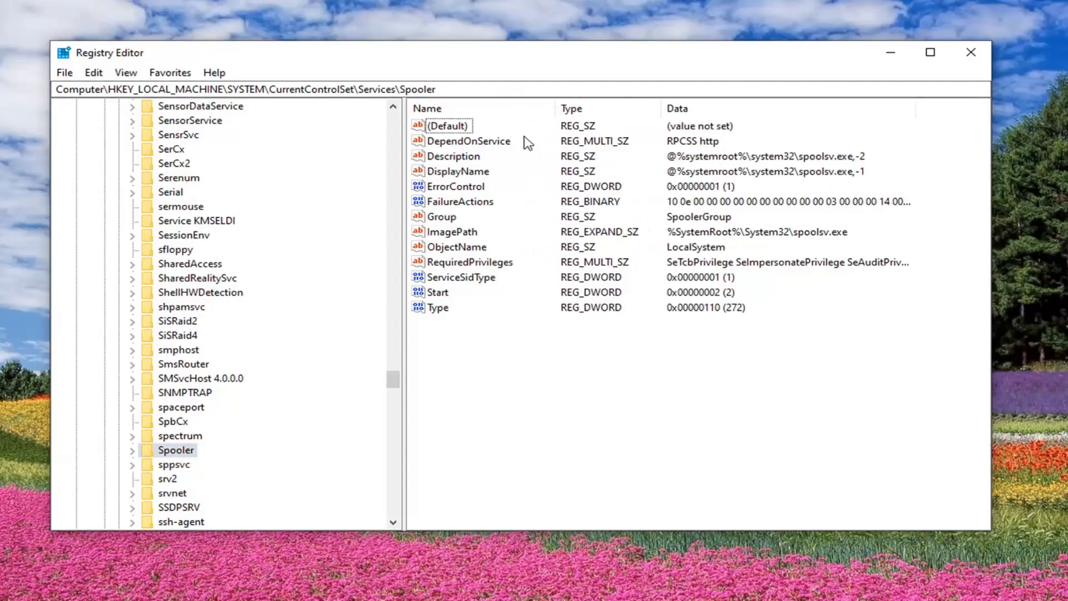
pyautogui.click(499, 142)
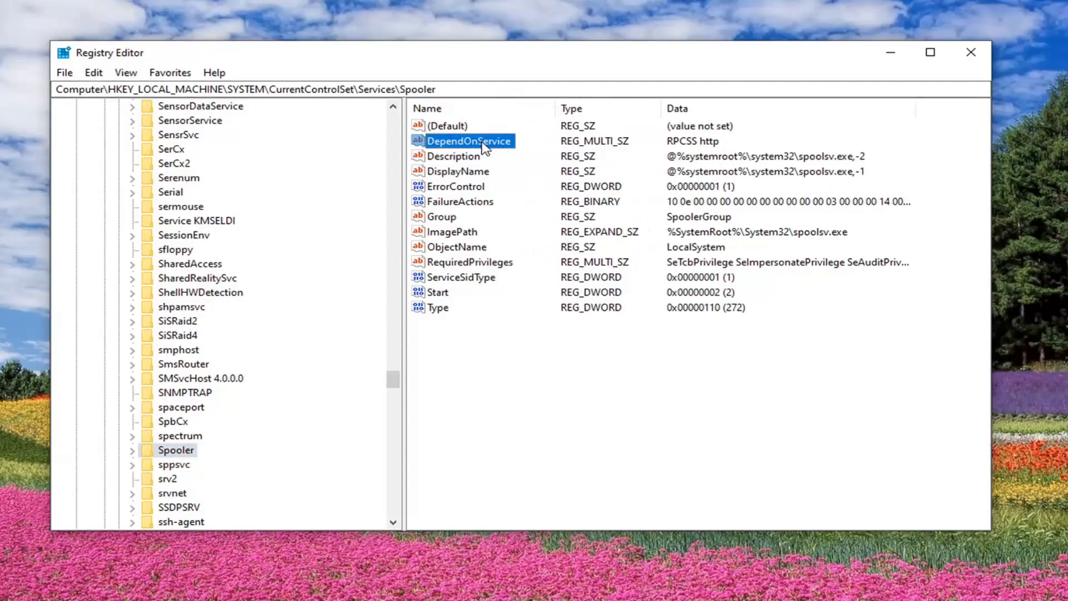
pyautogui.doubleClick(483, 143)
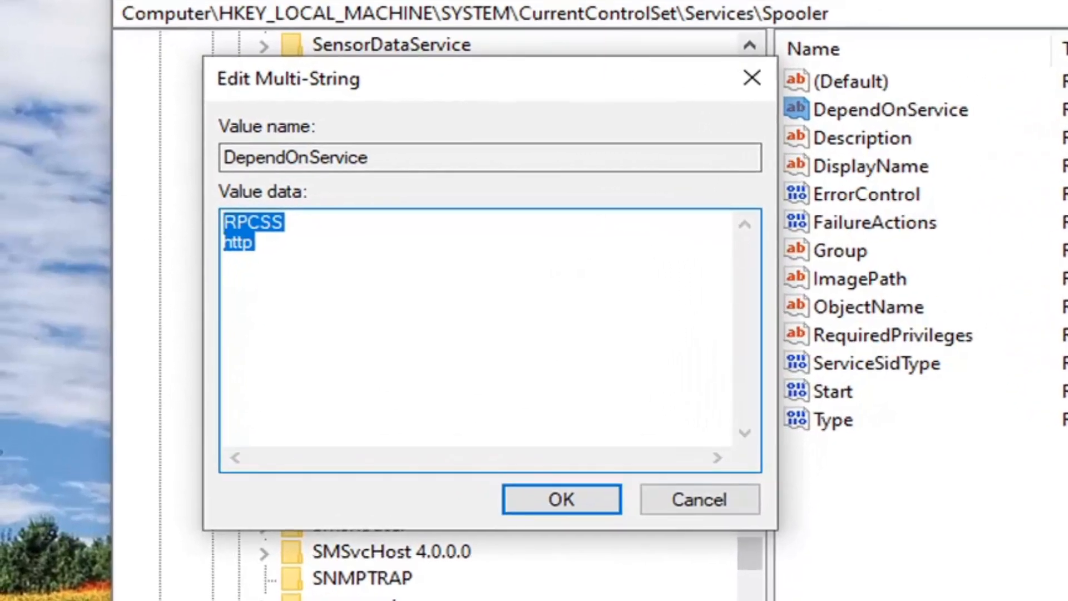
pyautogui.press('Delete')
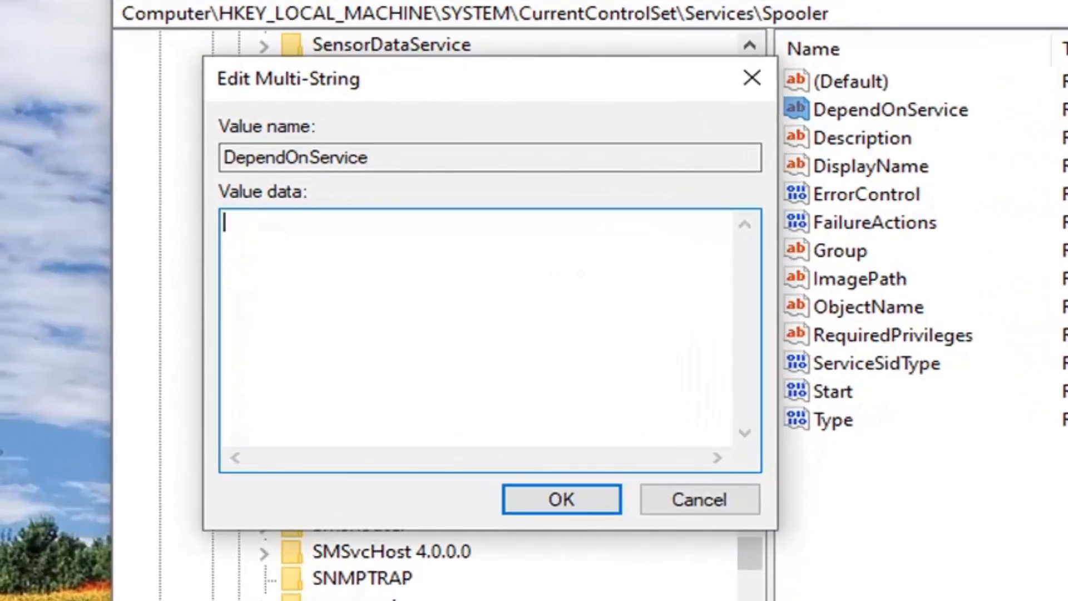
pyautogui.write('RPCSS')
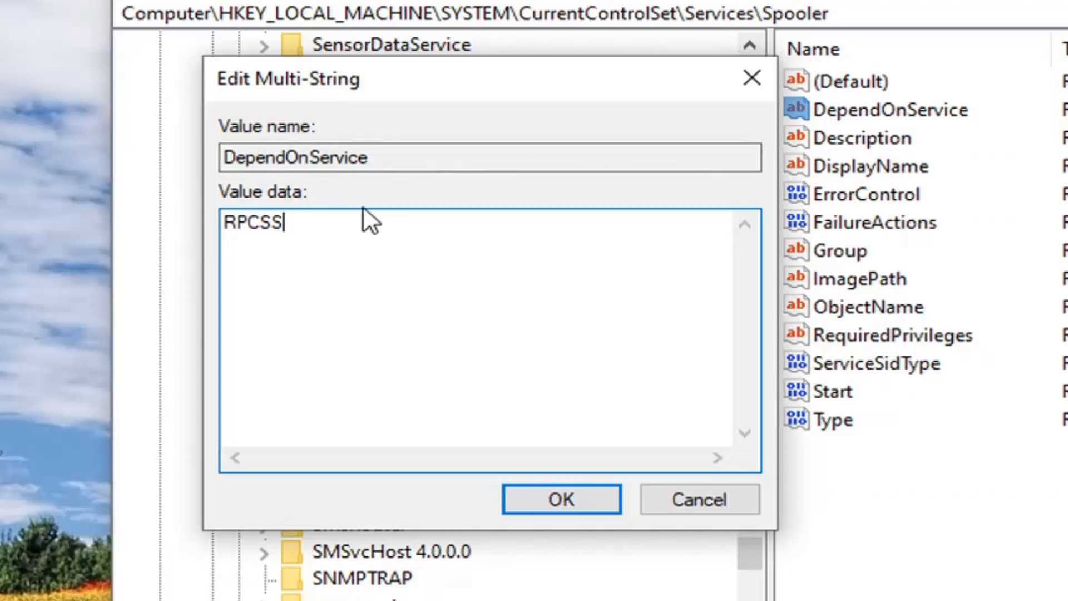
pyautogui.click(542, 499)
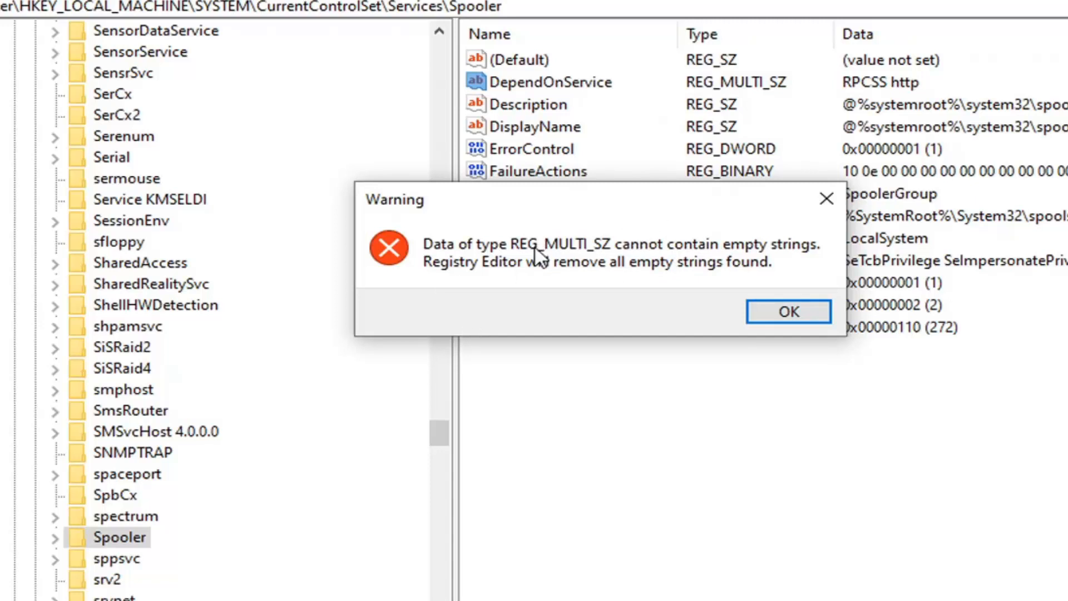
pyautogui.click(788, 309)
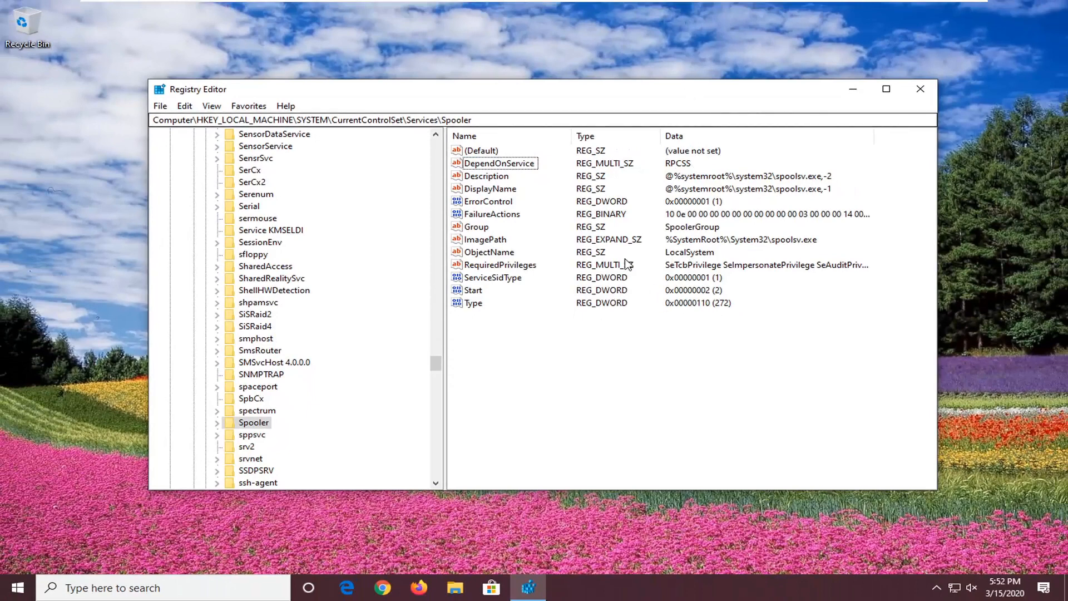
pyautogui.doubleClick(492, 164)
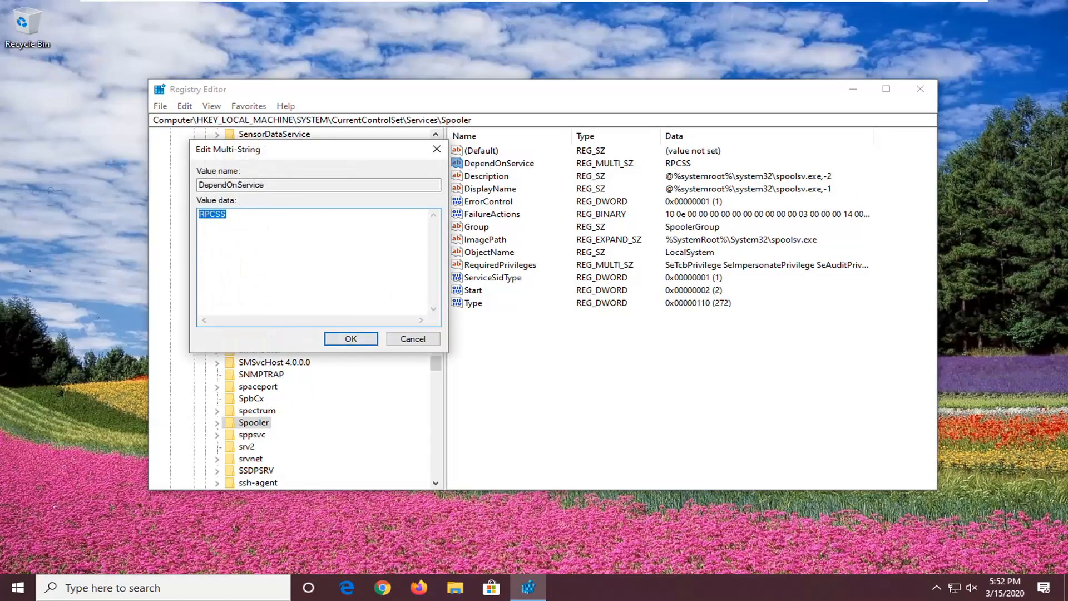
pyautogui.click(351, 339)
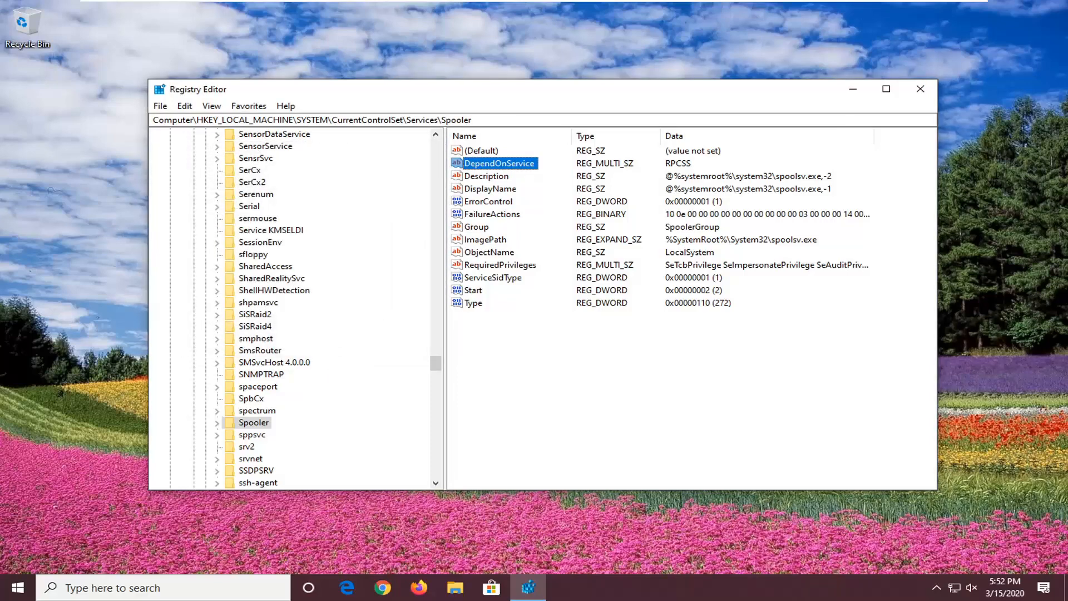
# - Collapse the registry tree back to the Computer root level and close Registry Editor
pyautogui.moveTo(437, 362); pyautogui.dragTo(353, 225)
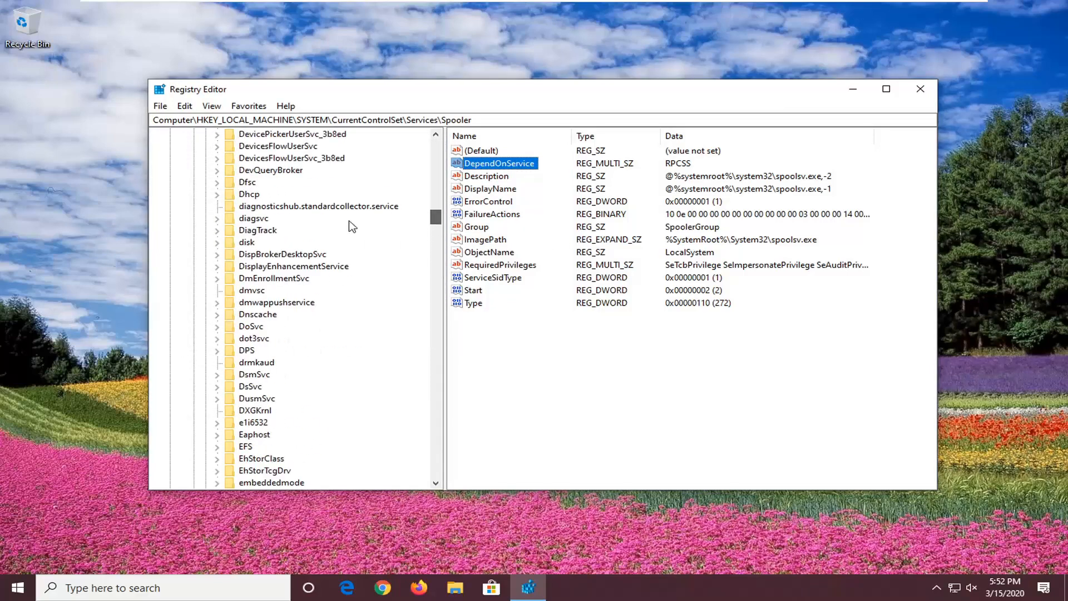
pyautogui.scroll(20, 352, 225)
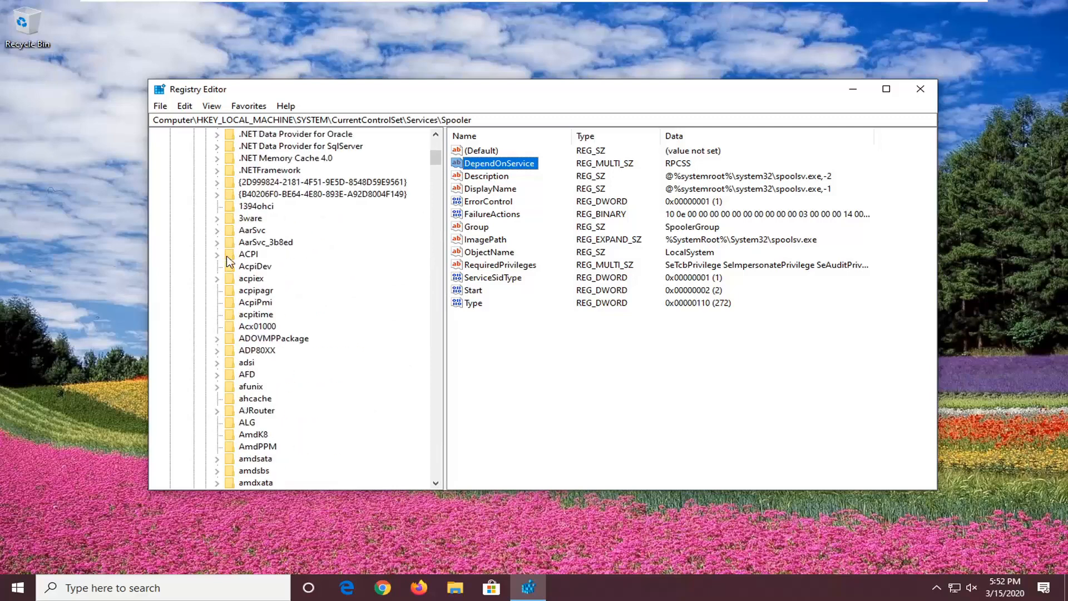
pyautogui.scroll(10, 228, 261)
pyautogui.click(205, 350)
pyautogui.click(193, 290)
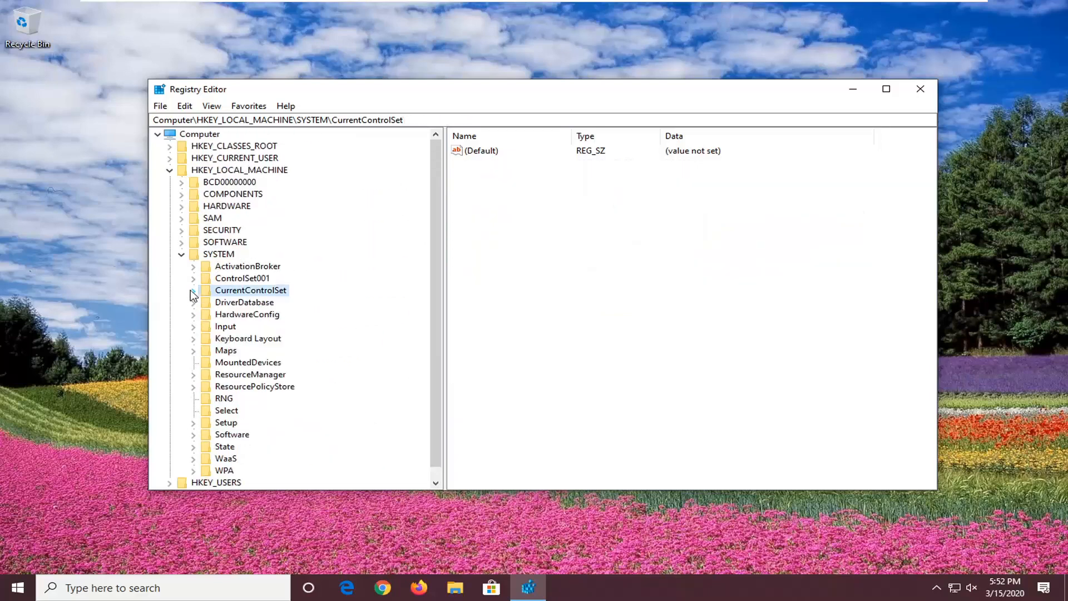
pyautogui.click(182, 254)
pyautogui.click(170, 170)
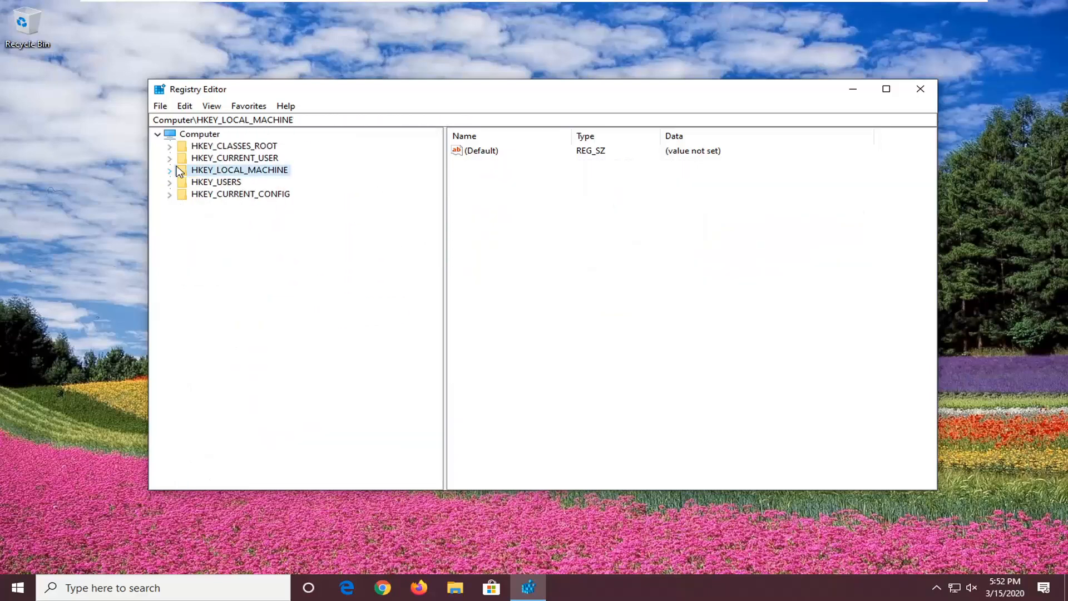
pyautogui.click(186, 133)
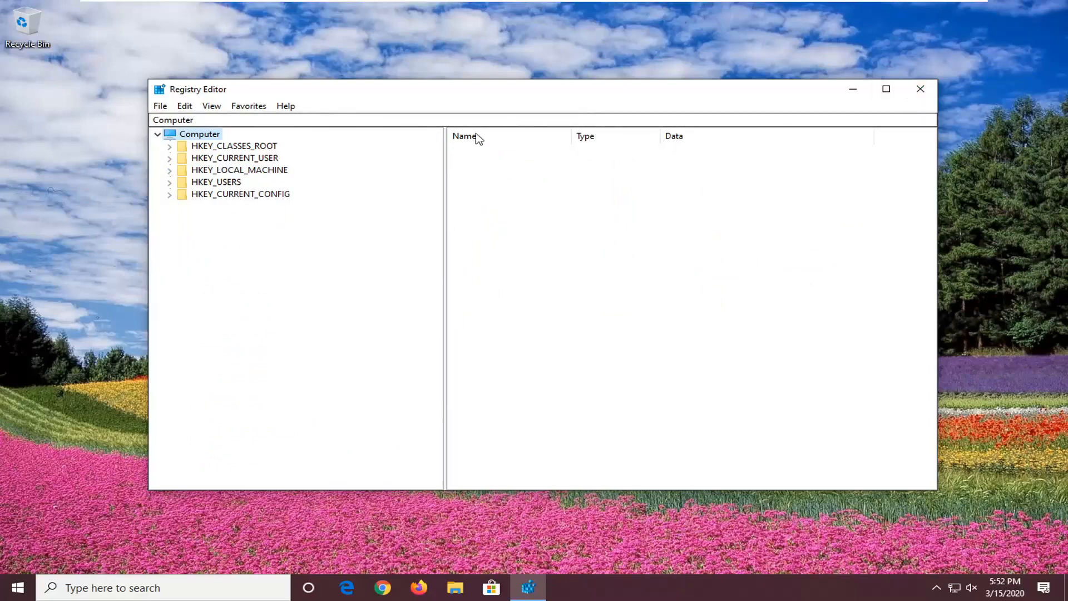
pyautogui.click(920, 89)
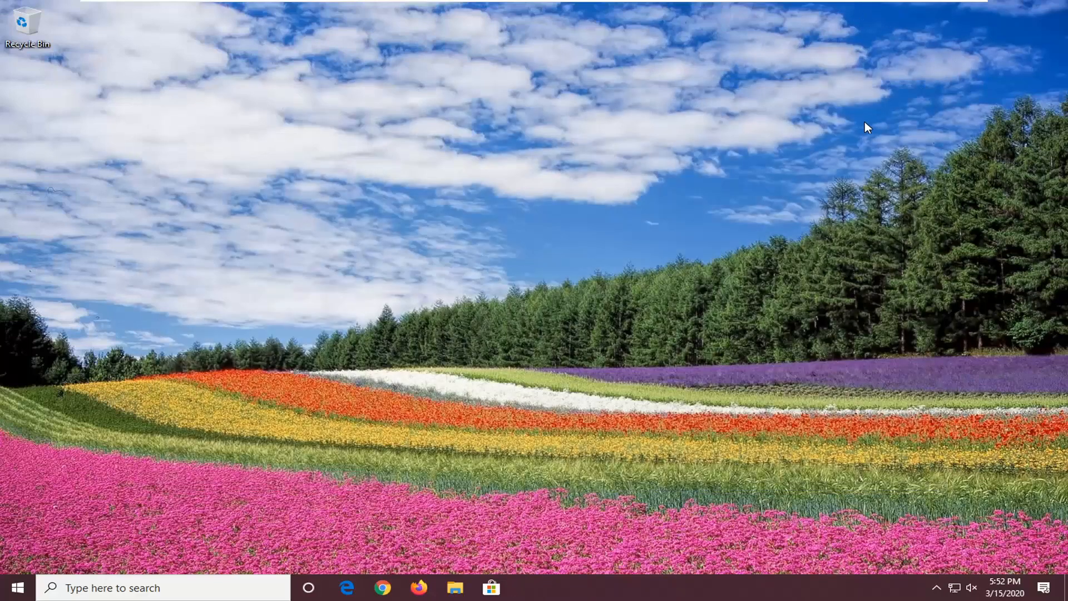
# - Search Windows for "services" and open the Services app
pyautogui.click(12, 590)
pyautogui.write('services')
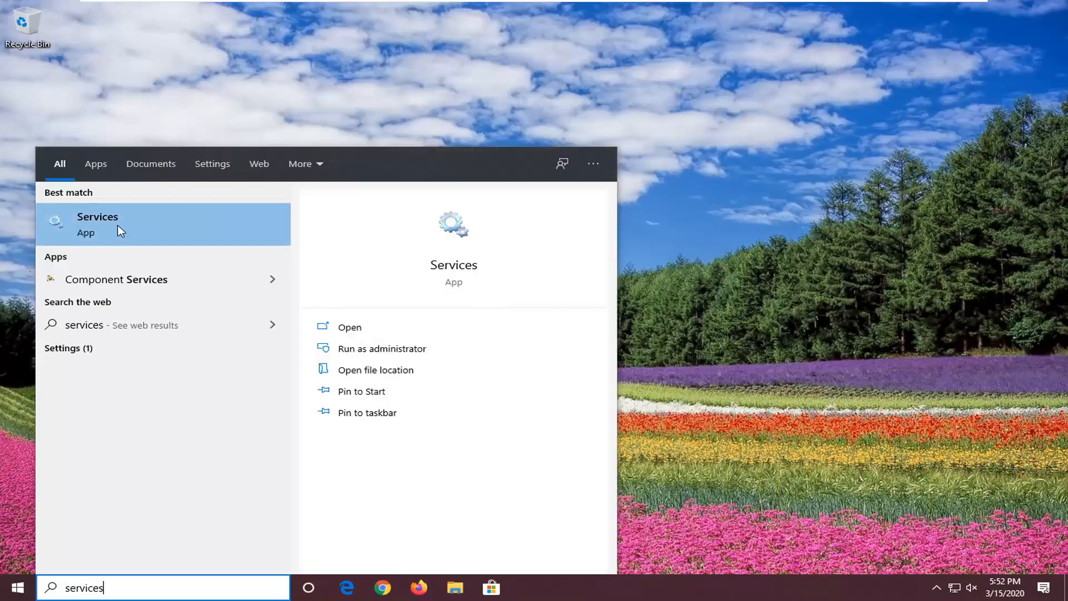
pyautogui.click(118, 225)
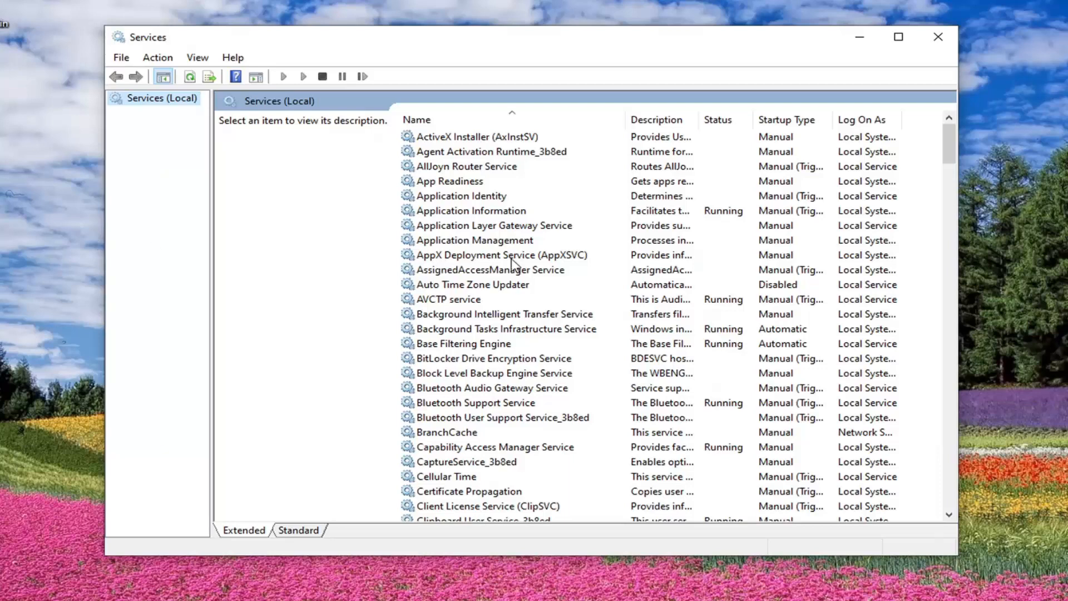
# - Set the Application Layer Gateway Service's startup type to Automatic, start the service and apply the change
pyautogui.click(508, 227)
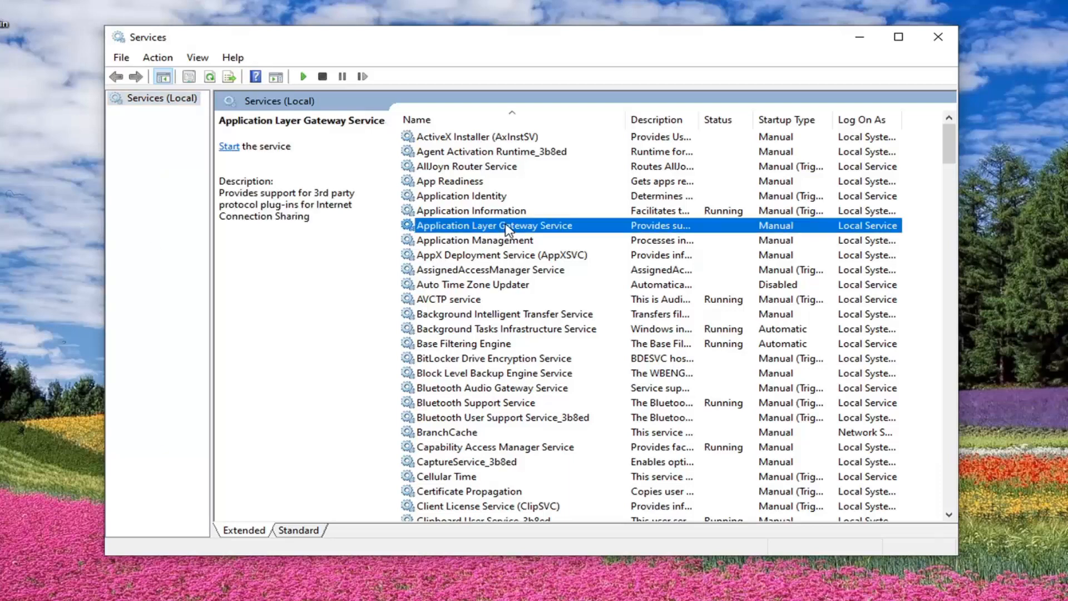
pyautogui.doubleClick(508, 227)
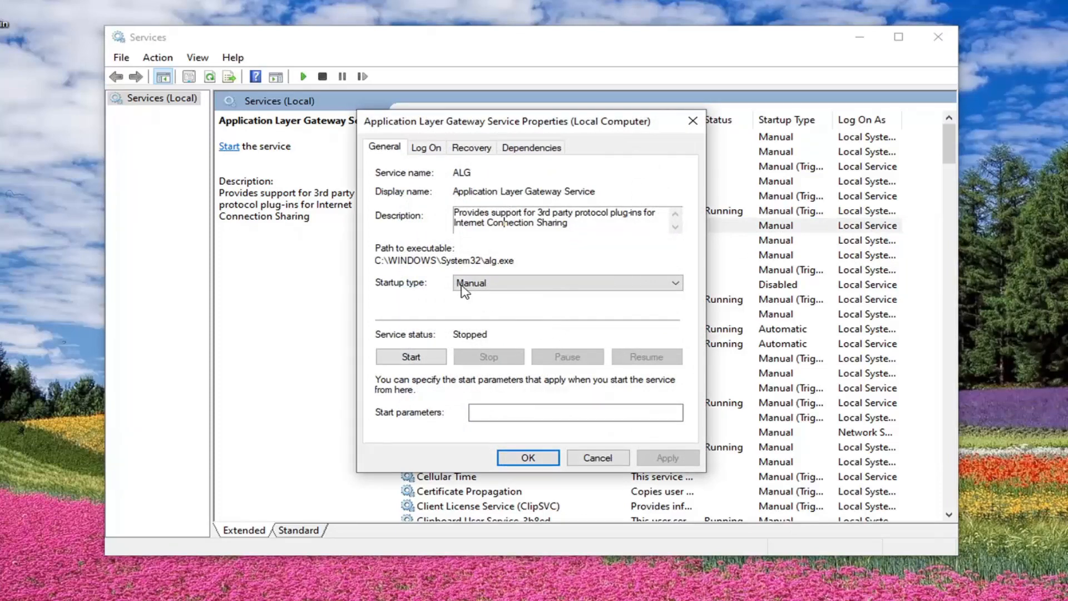
pyautogui.click(640, 283)
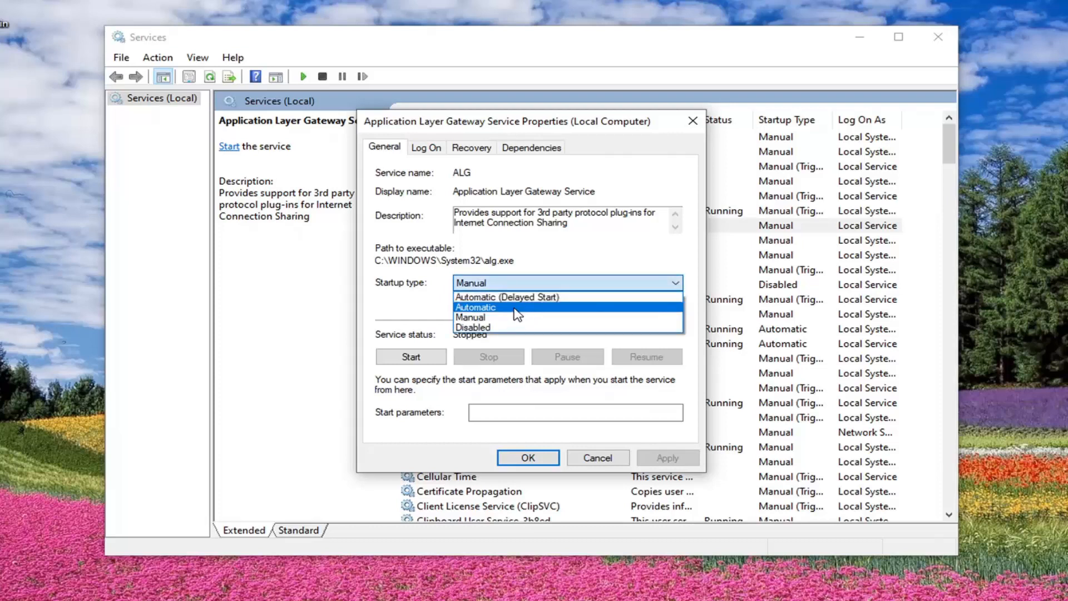
pyautogui.click(513, 307)
pyautogui.click(488, 286)
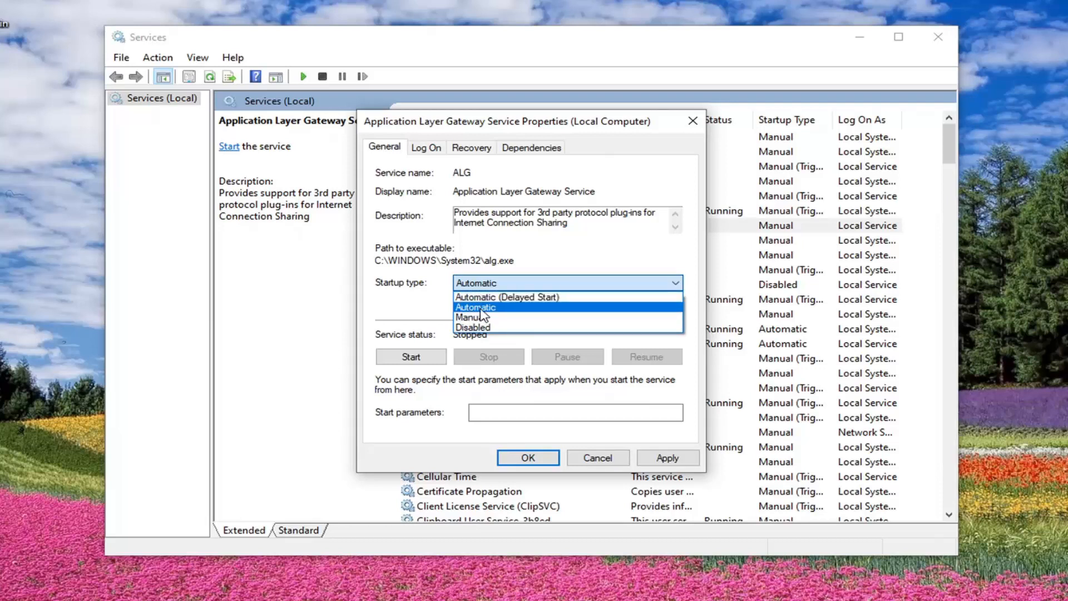
pyautogui.click(473, 309)
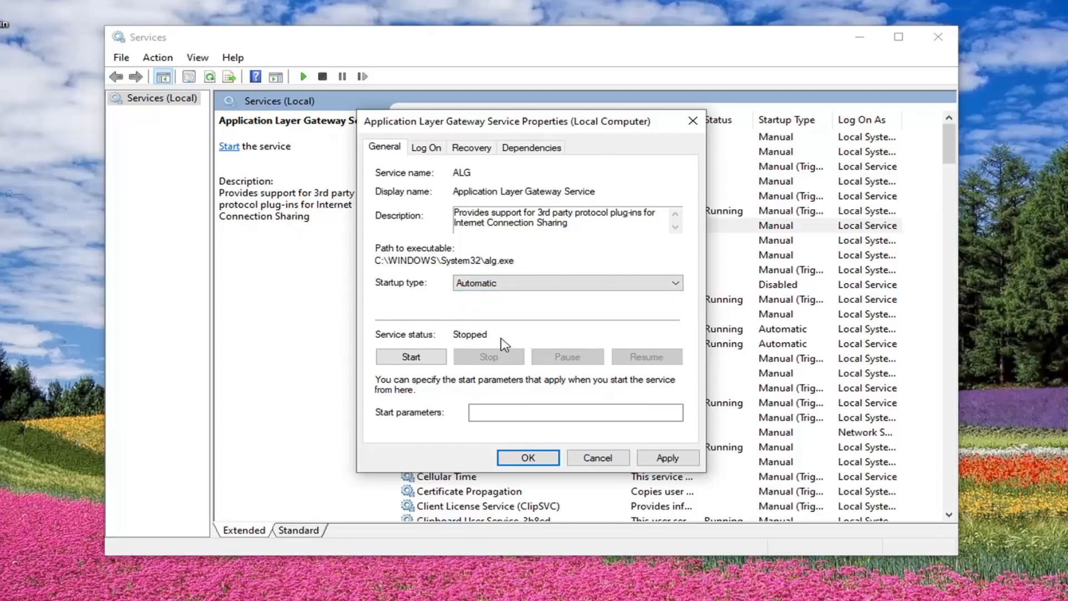
pyautogui.click(411, 356)
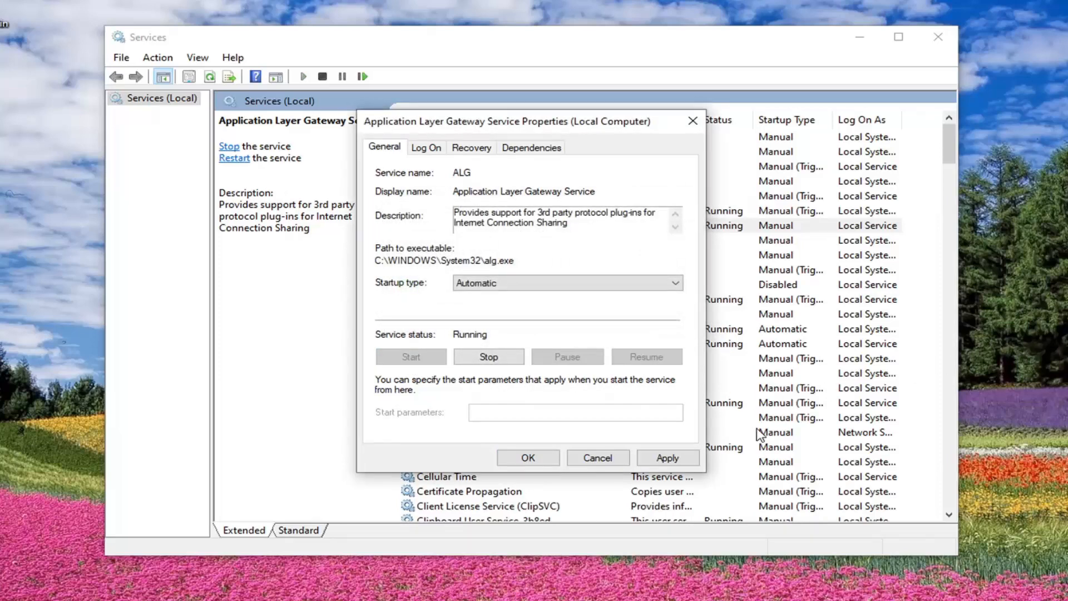
pyautogui.click(668, 457)
pyautogui.click(532, 458)
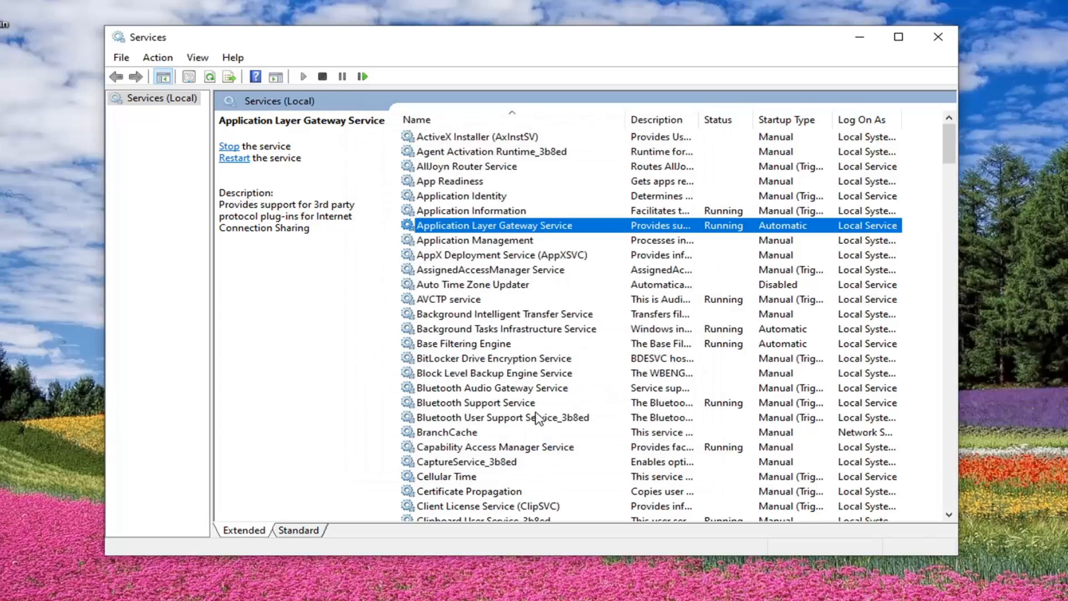
# - Set the Network Connections service's startup type to Automatic and apply the change
pyautogui.scroll(-20, 544, 407)
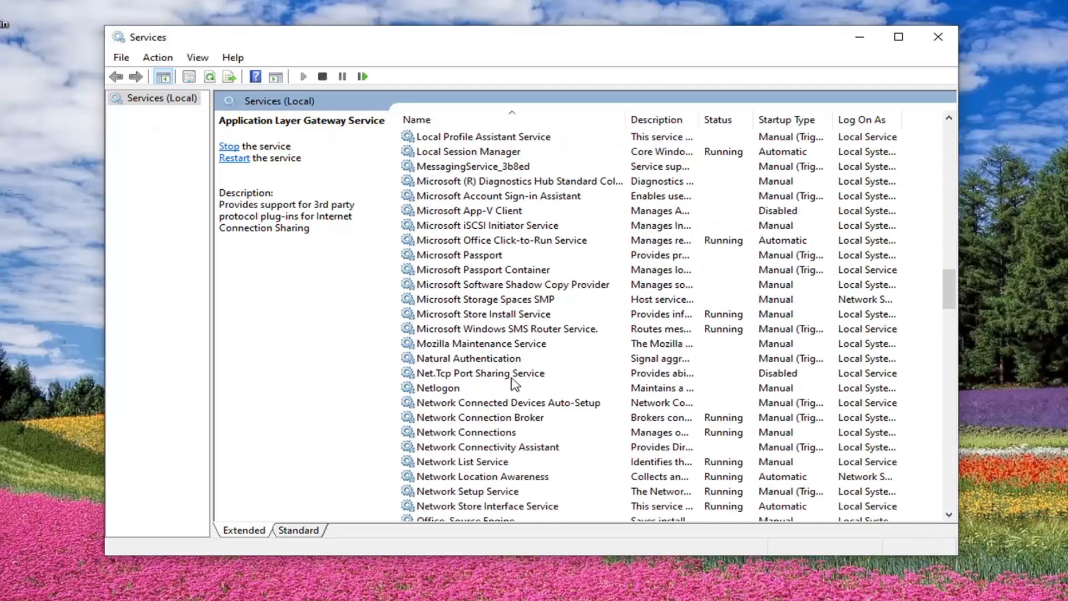
pyautogui.doubleClick(459, 436)
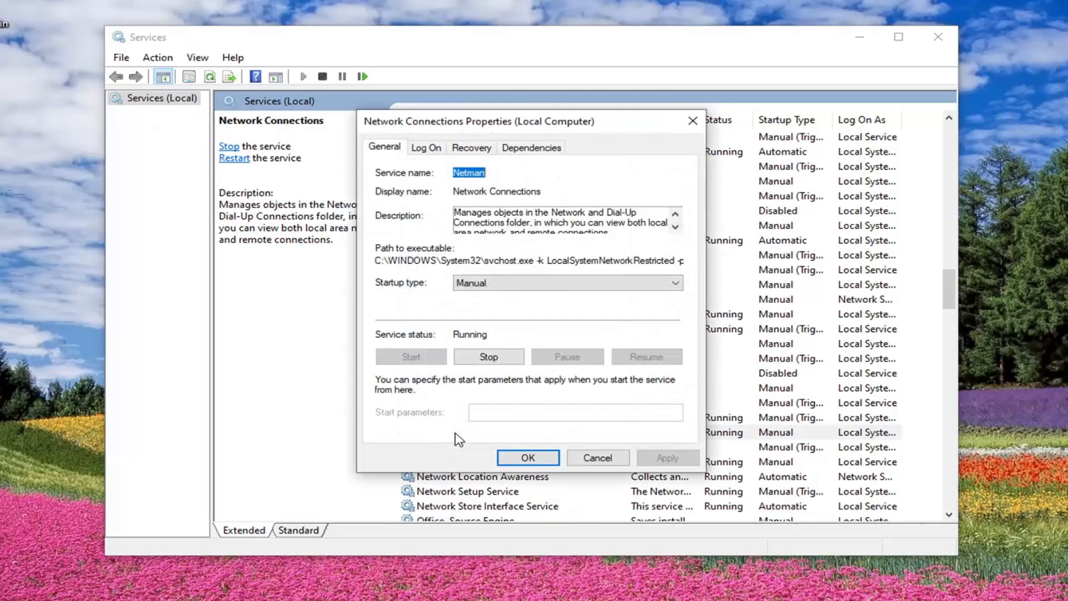
pyautogui.click(472, 285)
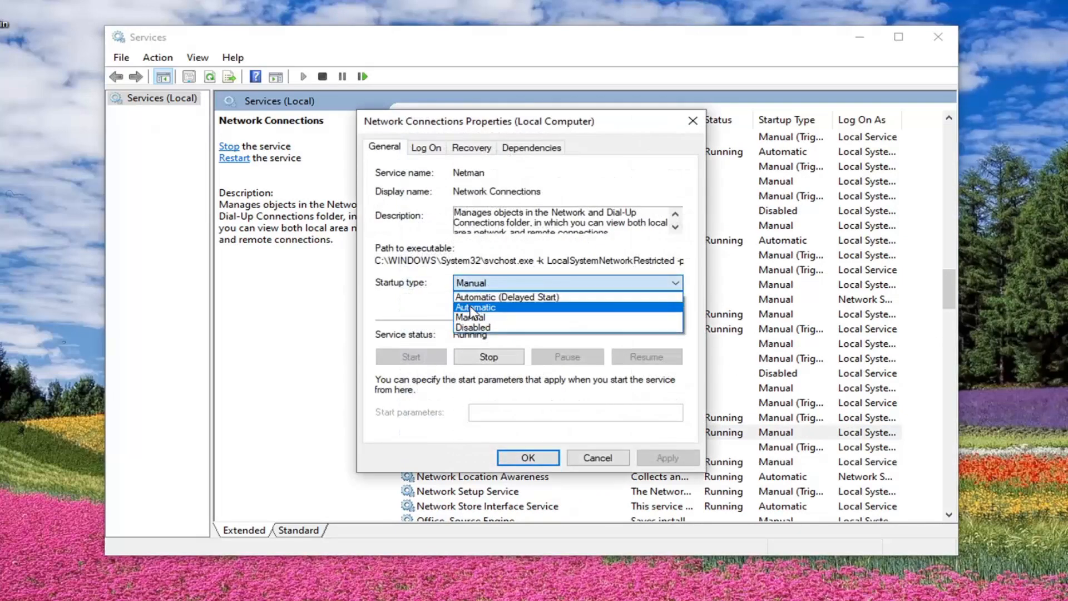
pyautogui.click(472, 308)
pyautogui.click(667, 457)
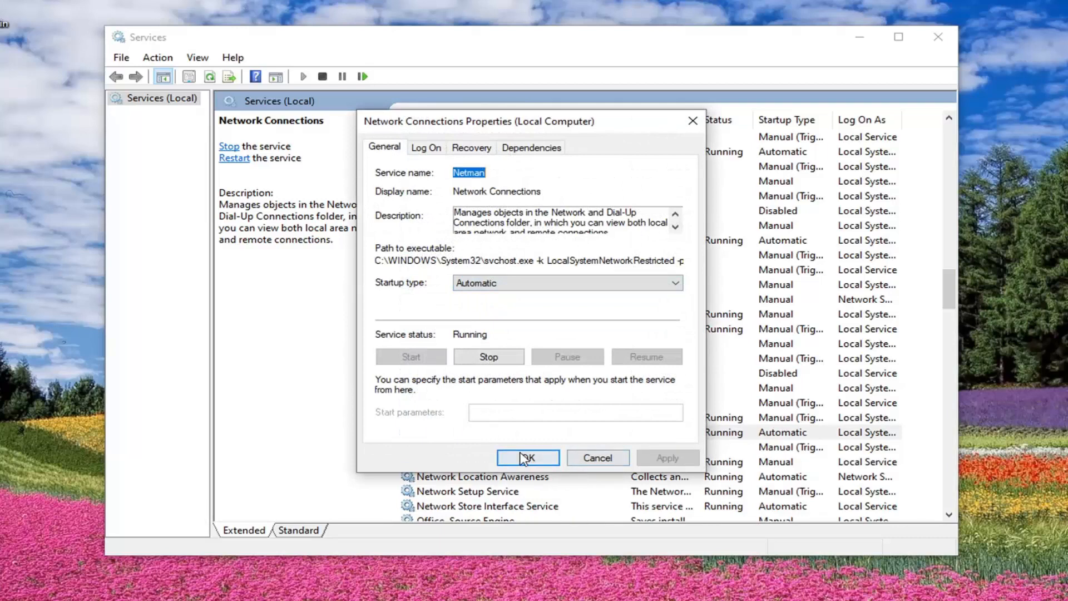
pyautogui.click(528, 457)
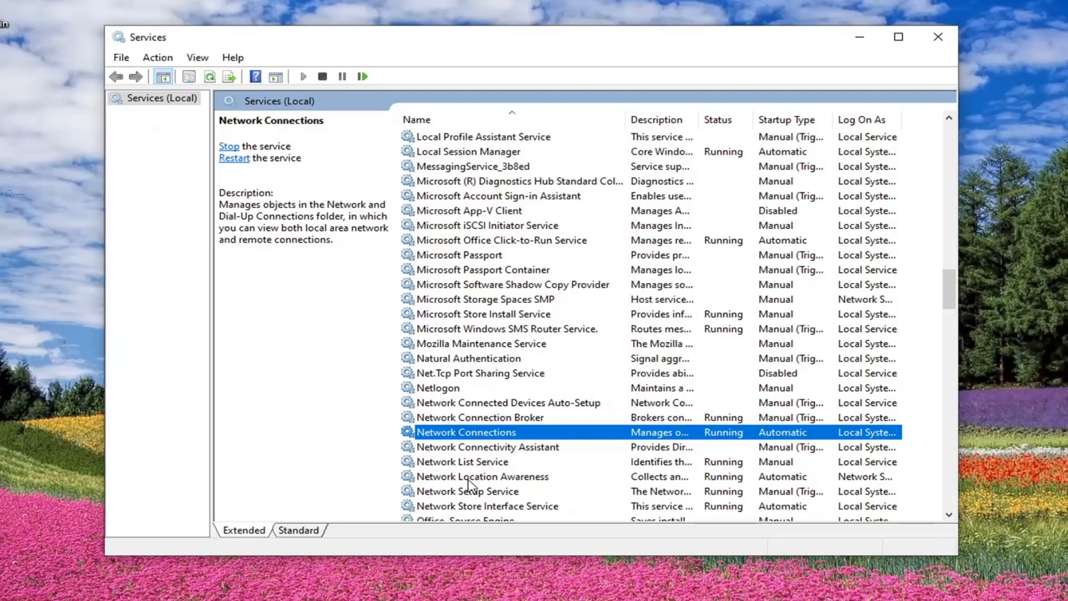
# - Check the startup type and status in the Network Location Awareness service's properties
pyautogui.click(488, 478)
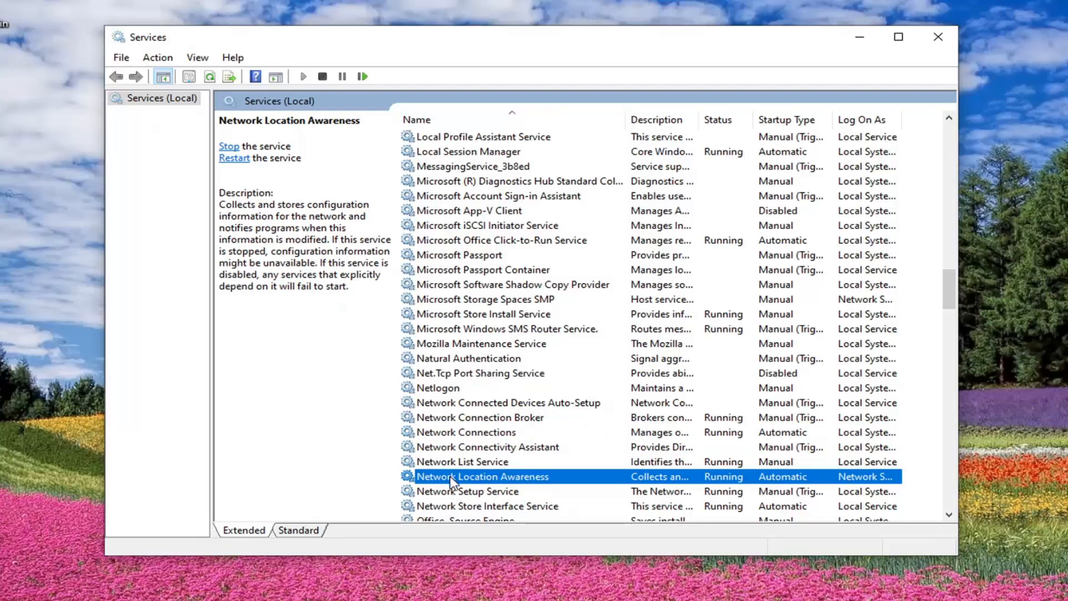
pyautogui.doubleClick(451, 477)
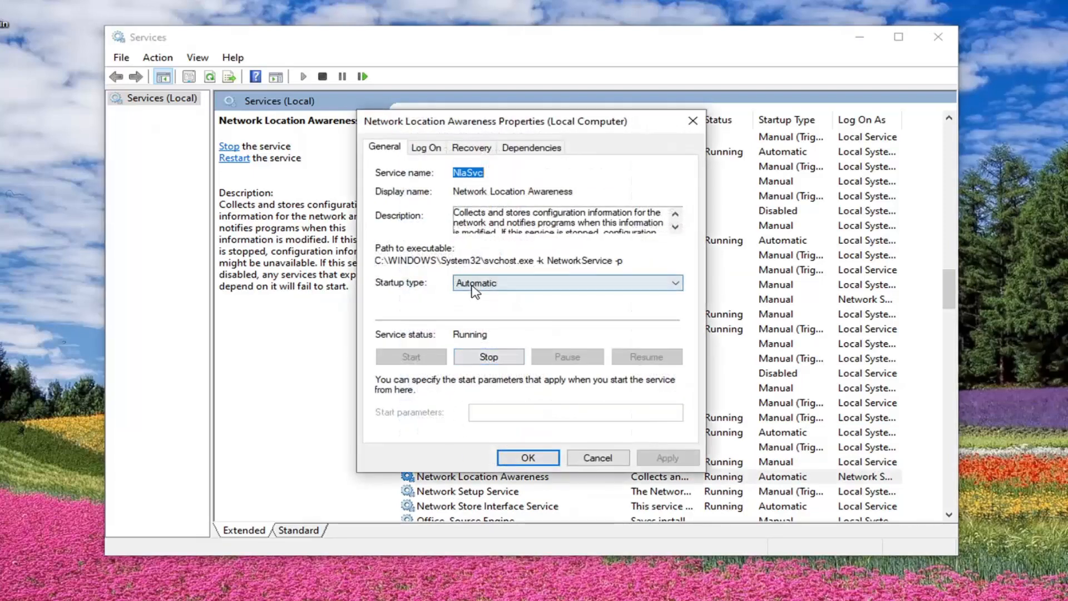
pyautogui.click(520, 458)
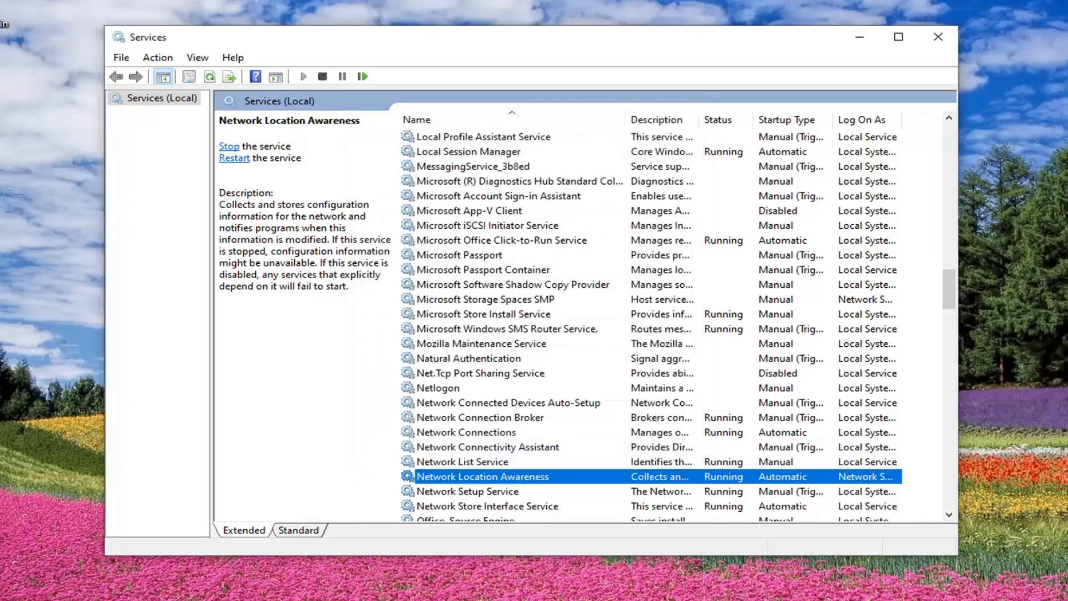
# - Set the Plug and Play service's startup type to Automatic and apply the change
pyautogui.scroll(-7, 542, 347)
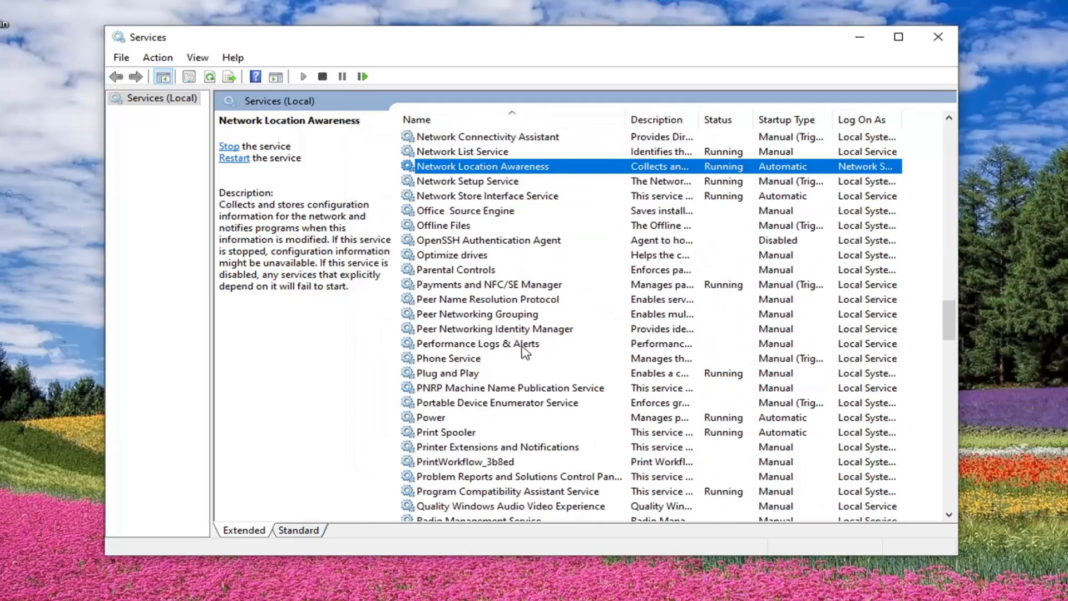
pyautogui.doubleClick(455, 378)
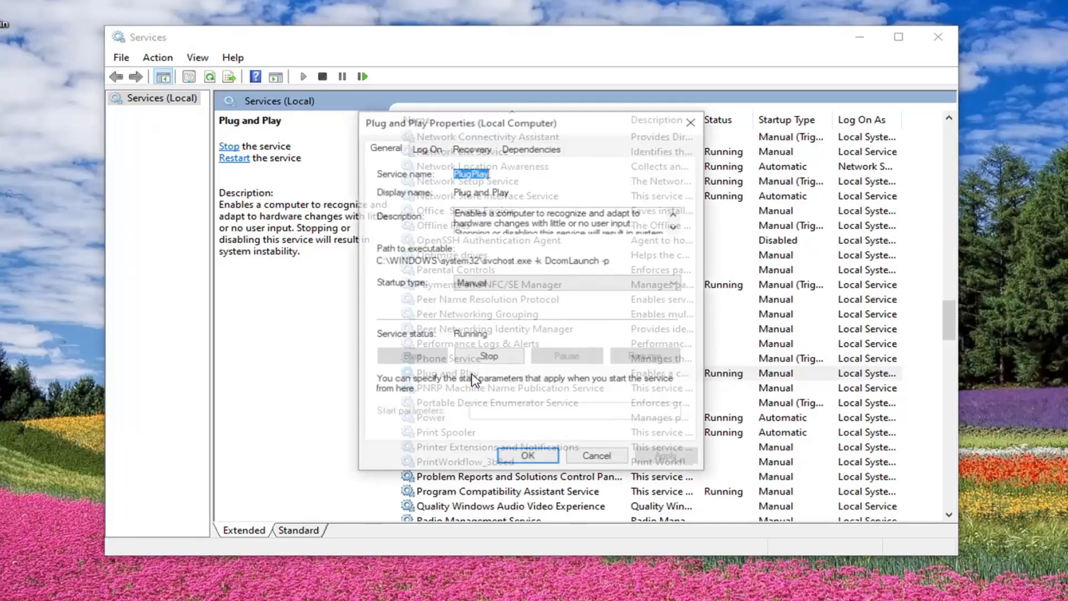
pyautogui.click(484, 285)
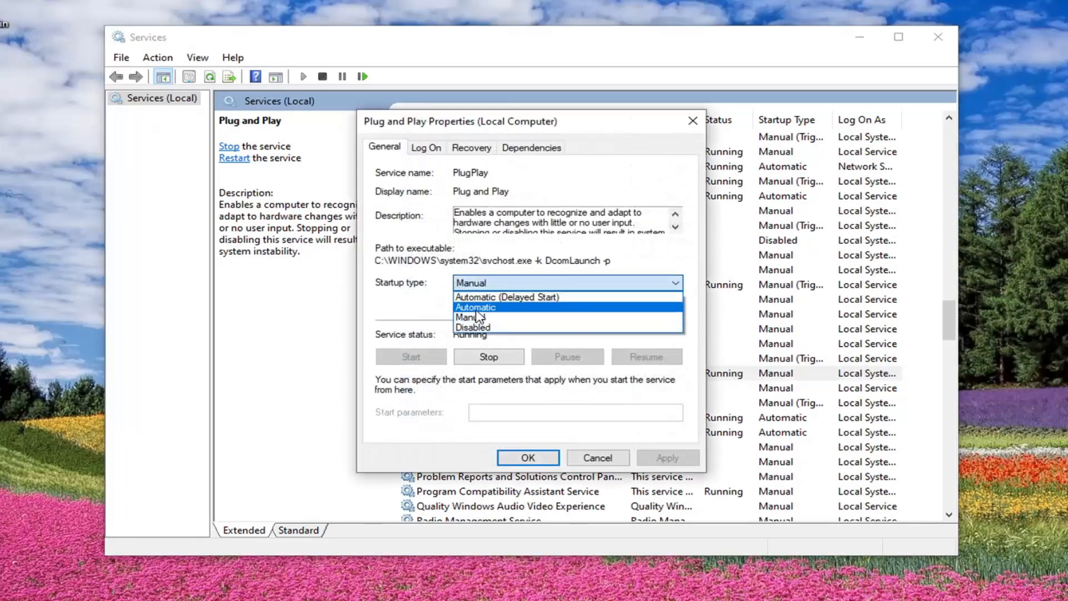
pyautogui.click(479, 309)
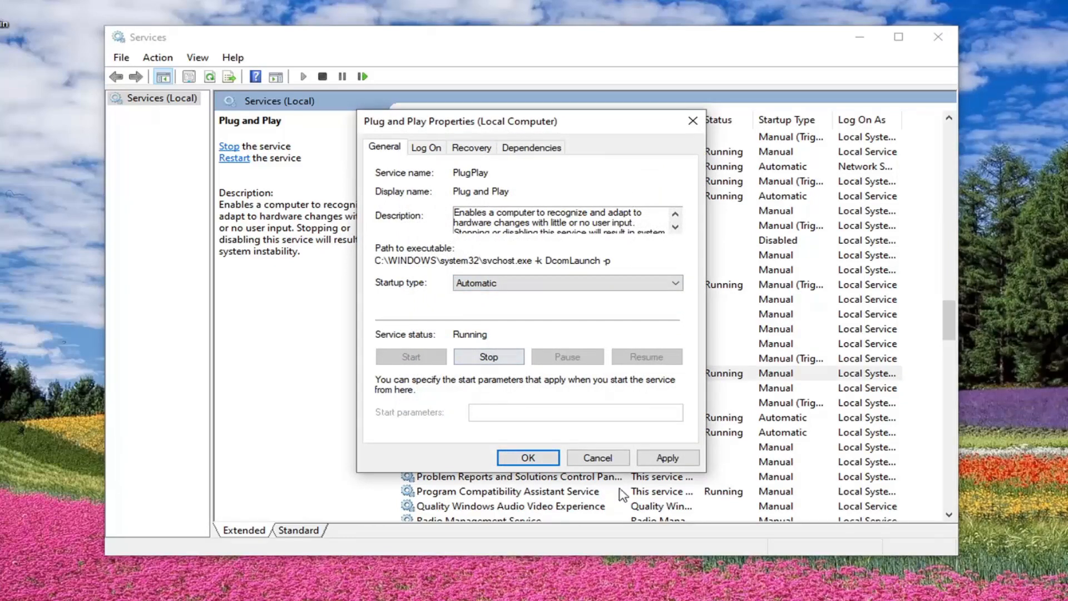
pyautogui.click(648, 456)
pyautogui.click(528, 458)
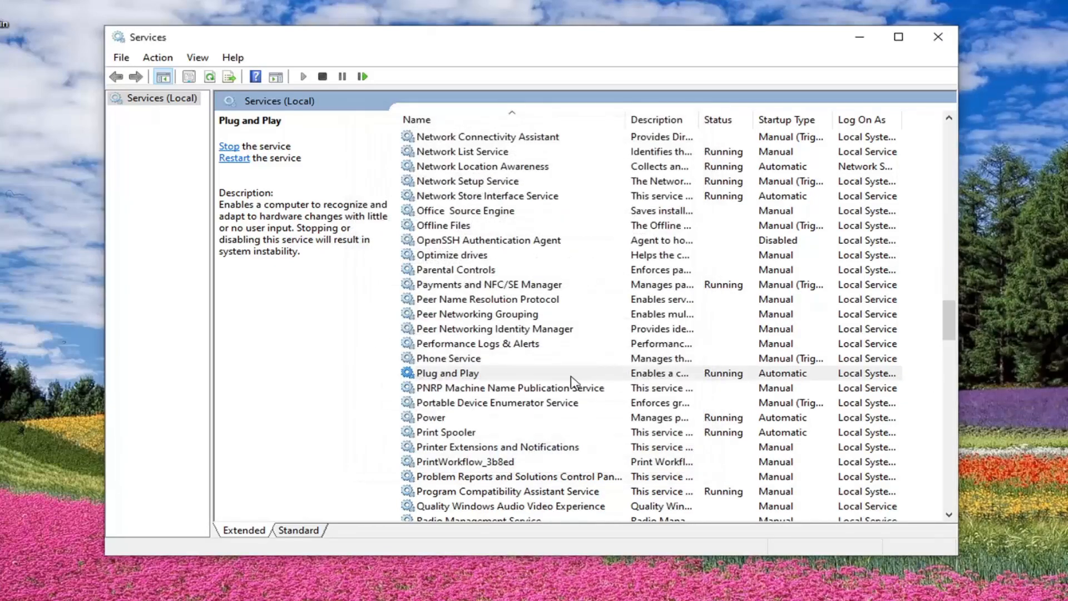
# - Find the Remote Access Connection Manager service and check the startup type and status in its properties
pyautogui.scroll(-2, 474, 446)
pyautogui.click(474, 454)
pyautogui.scroll(1, 474, 448)
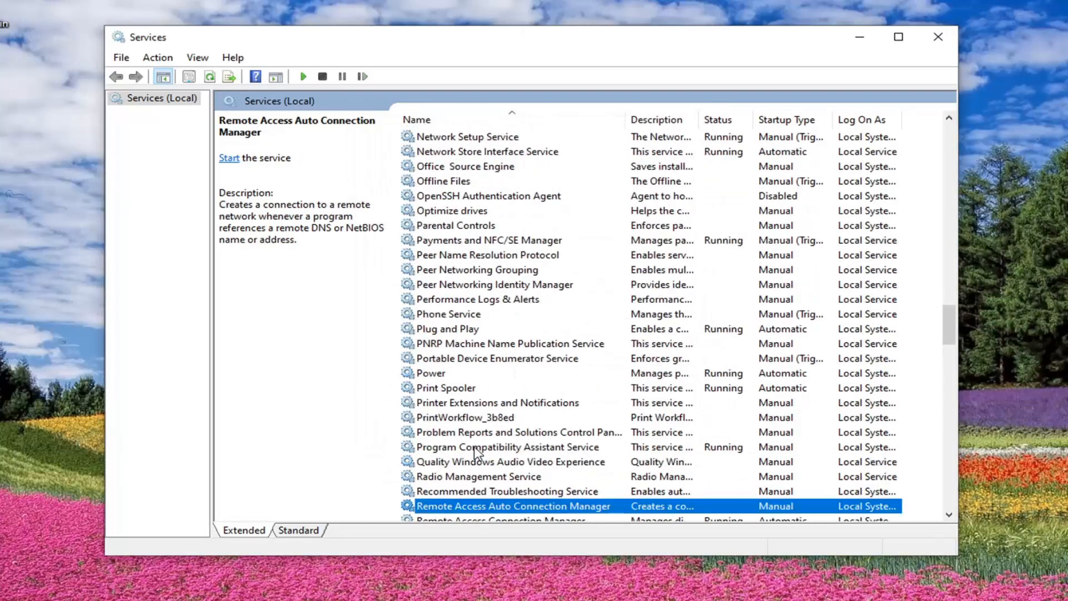
pyautogui.scroll(-1, 472, 454)
pyautogui.click(474, 479)
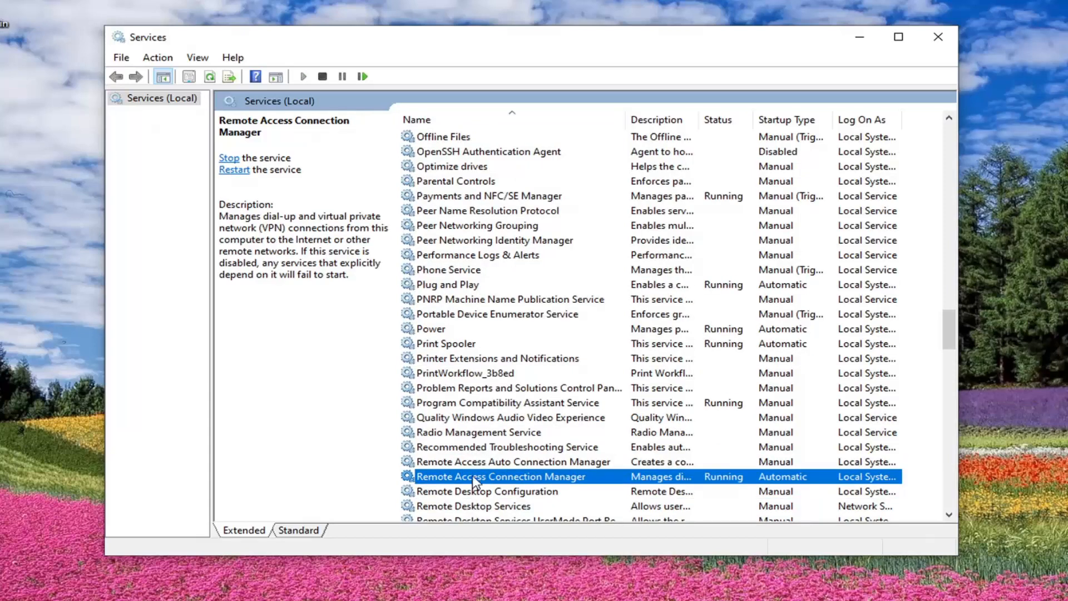
pyautogui.click(511, 464)
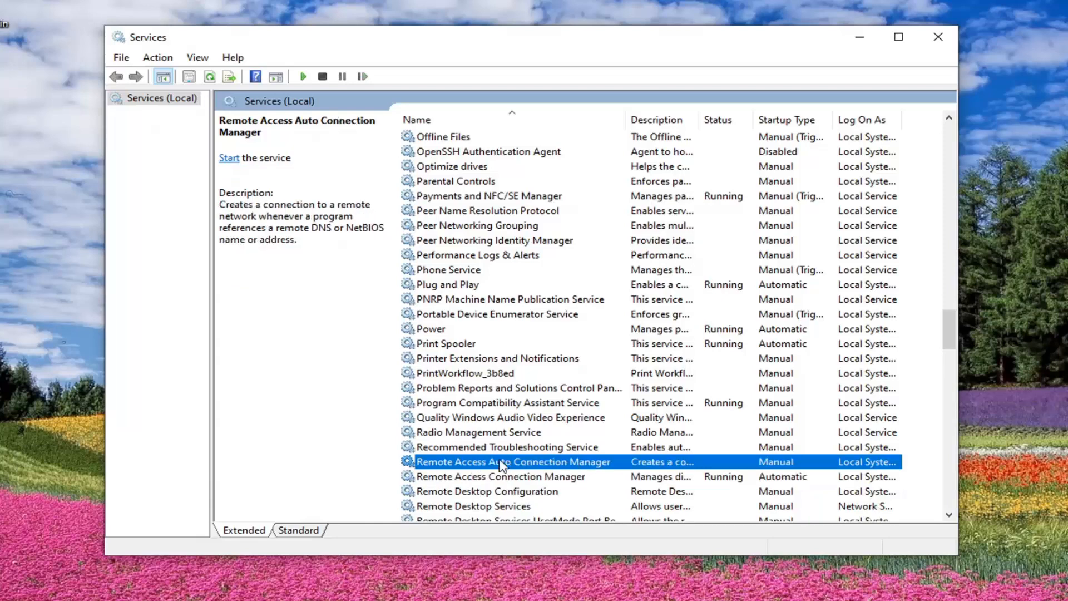
pyautogui.click(489, 478)
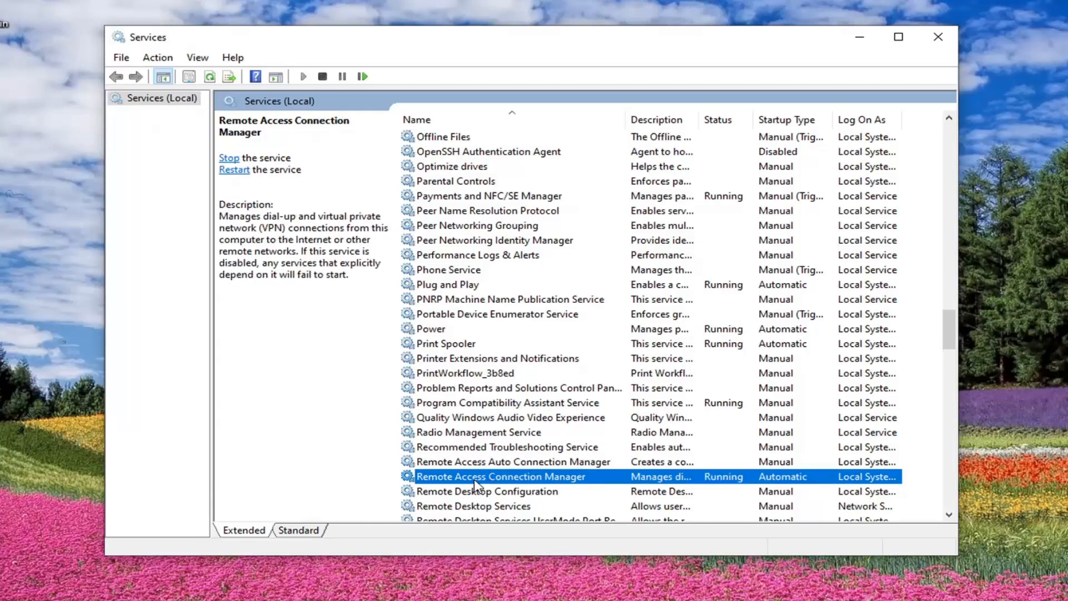
pyautogui.doubleClick(475, 482)
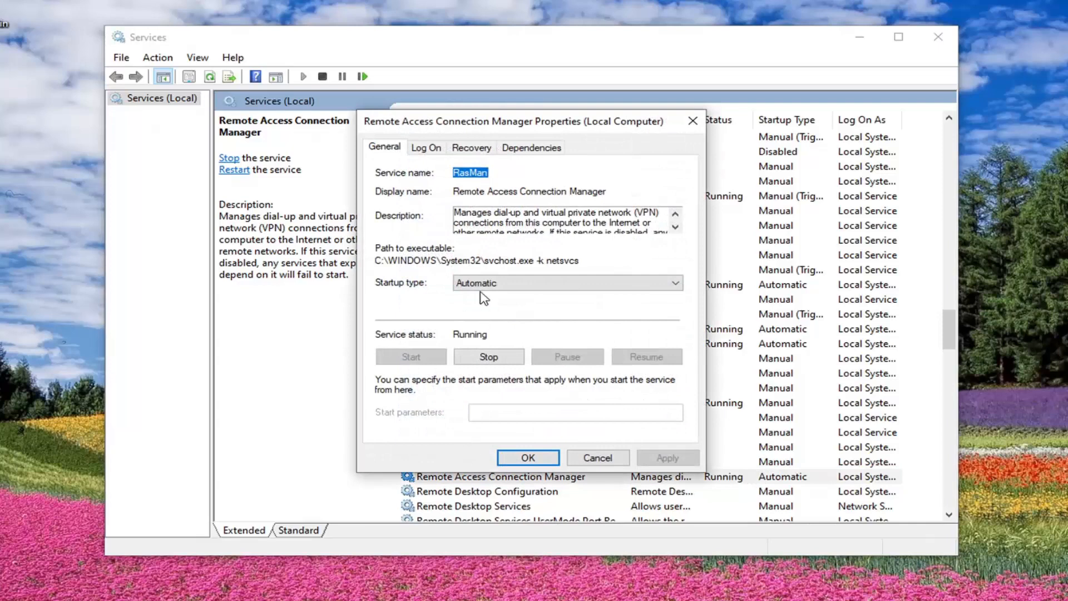
pyautogui.click(533, 457)
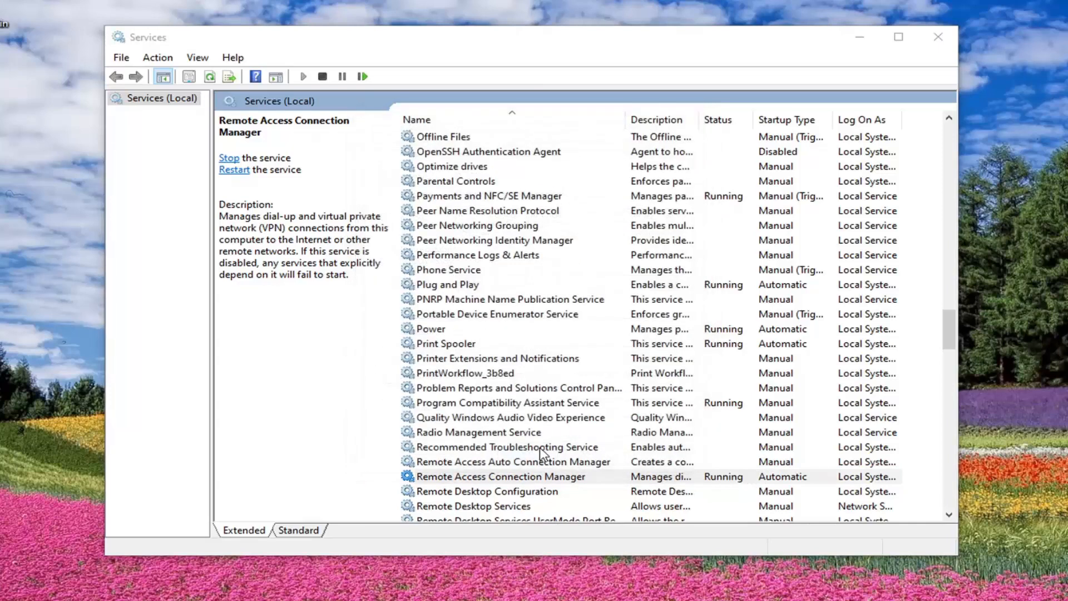
# - Check the startup type and status in the Remote Procedure Call (RPC) service's properties
pyautogui.scroll(-1, 456, 446)
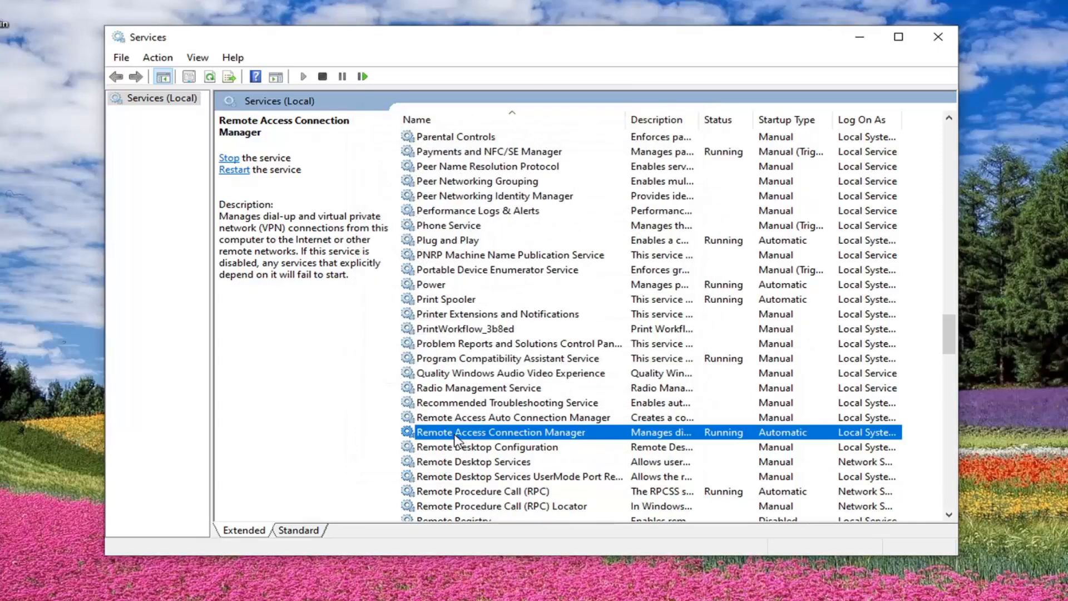
pyautogui.click(470, 492)
pyautogui.scroll(-1, 495, 484)
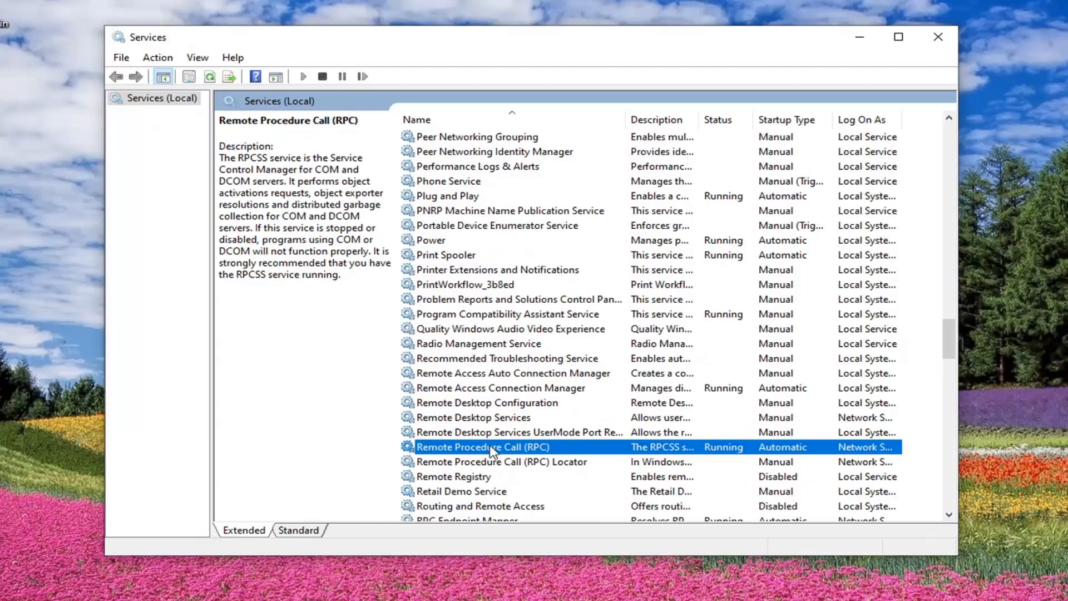
pyautogui.doubleClick(530, 448)
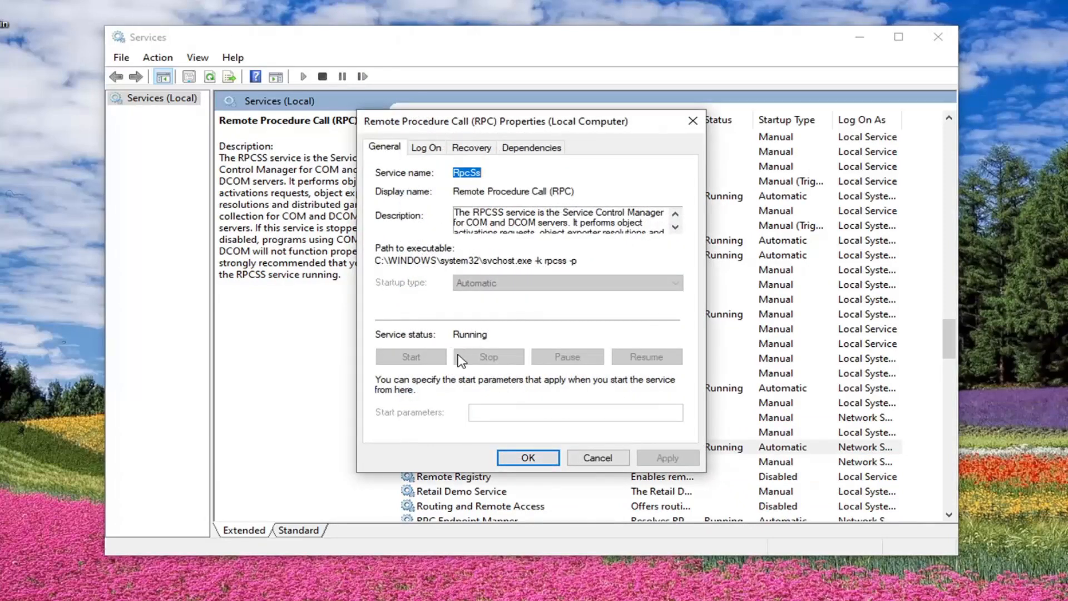
pyautogui.click(551, 459)
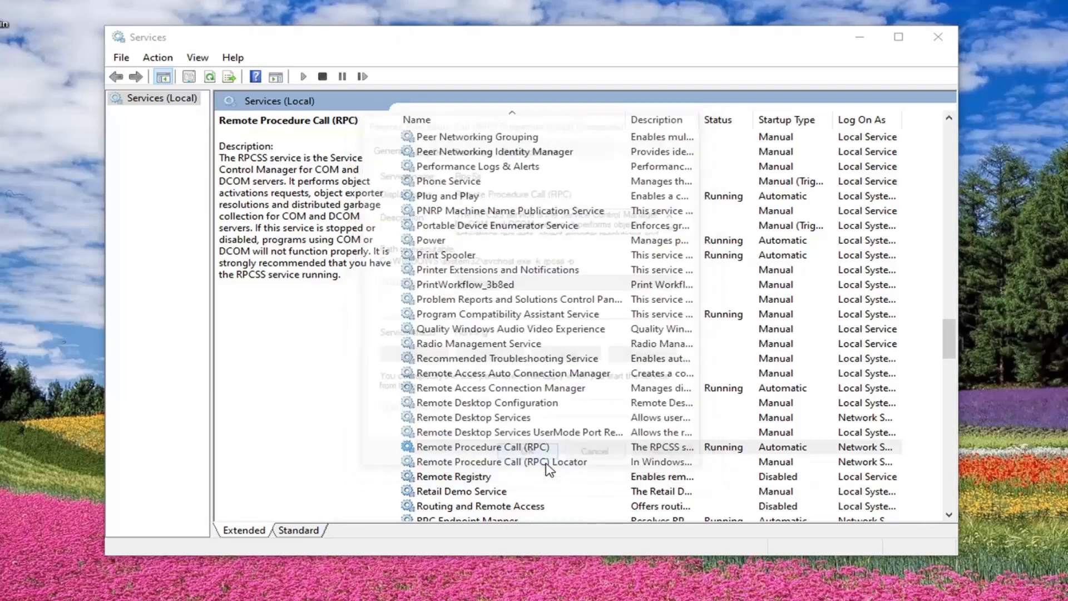
# - Start the Telephony service with its startup type set to Automatic, and close the Services console
pyautogui.scroll(-2, 528, 444)
pyautogui.scroll(-10, 528, 444)
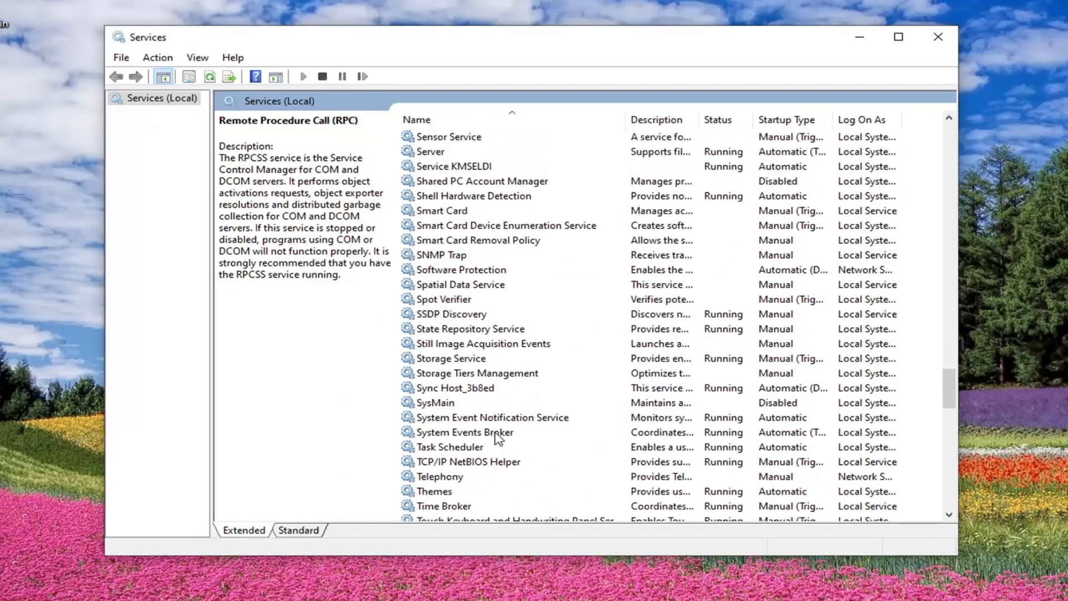
pyautogui.click(445, 434)
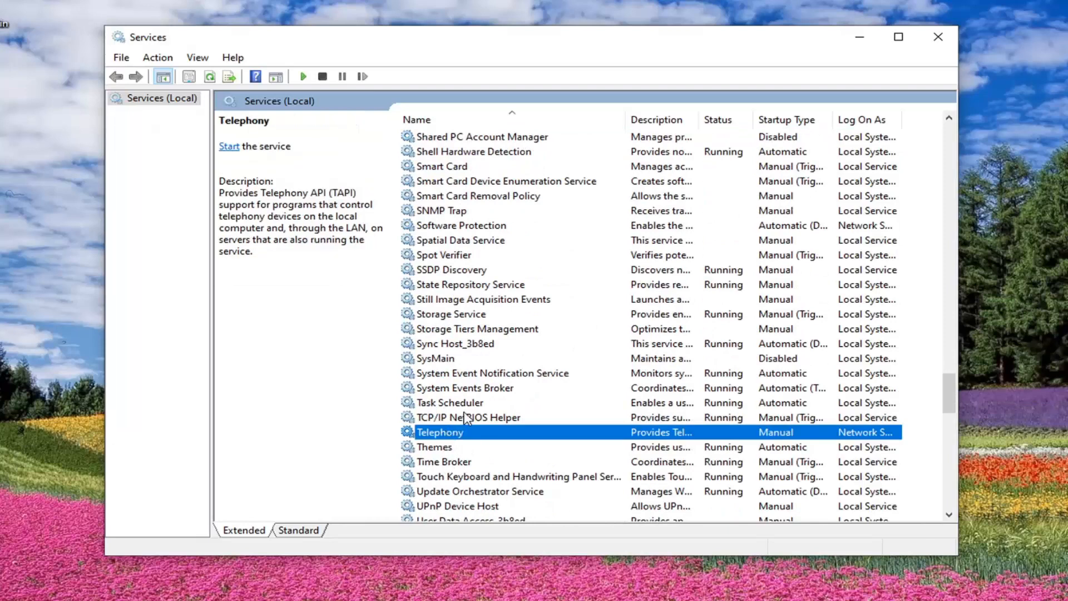
pyautogui.doubleClick(448, 433)
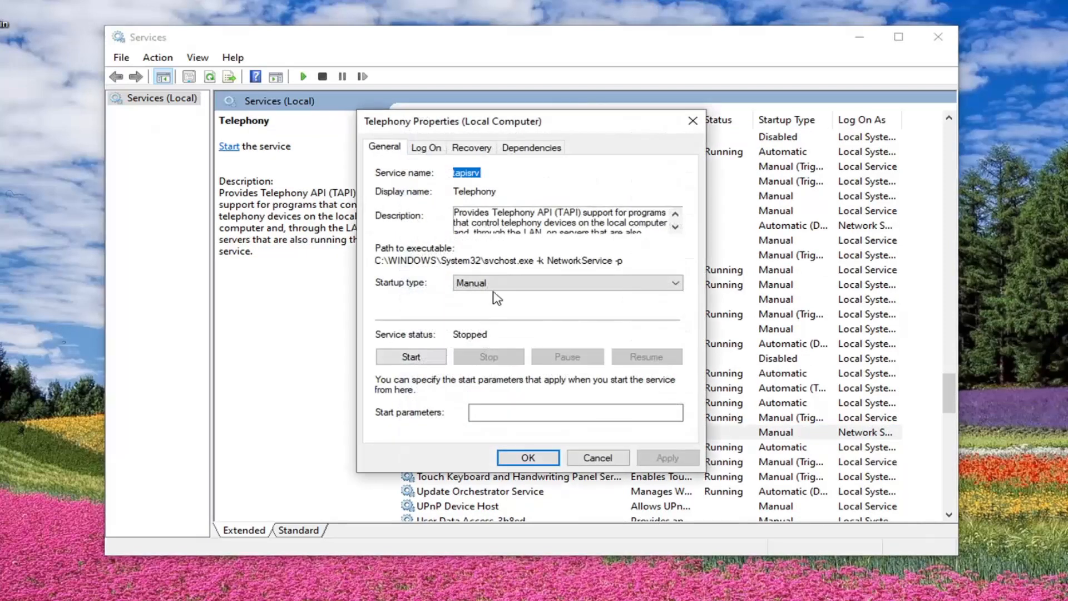
pyautogui.click(495, 284)
pyautogui.click(471, 307)
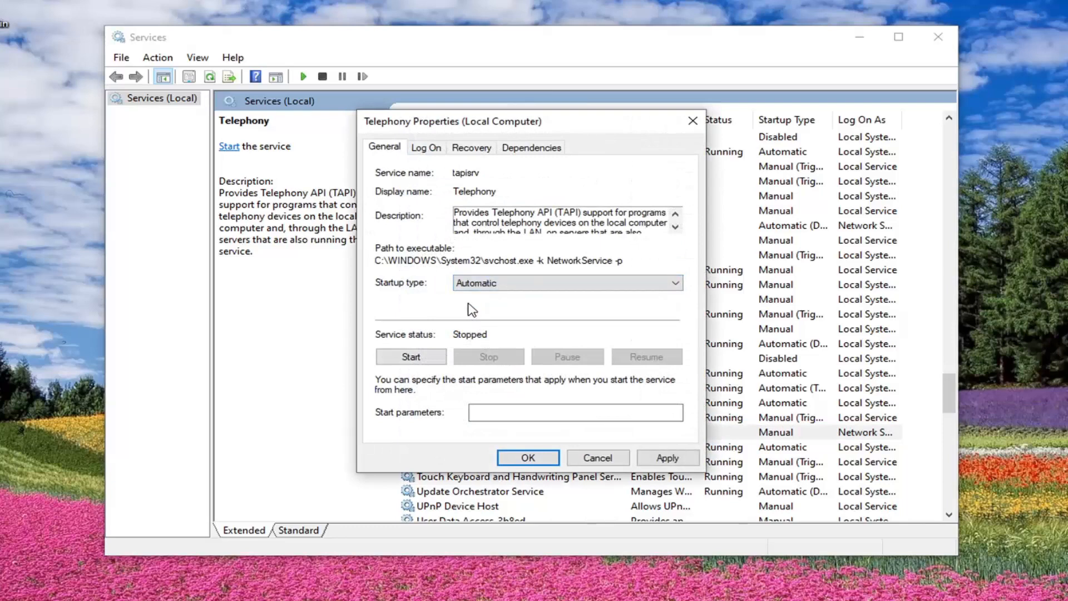
pyautogui.click(442, 357)
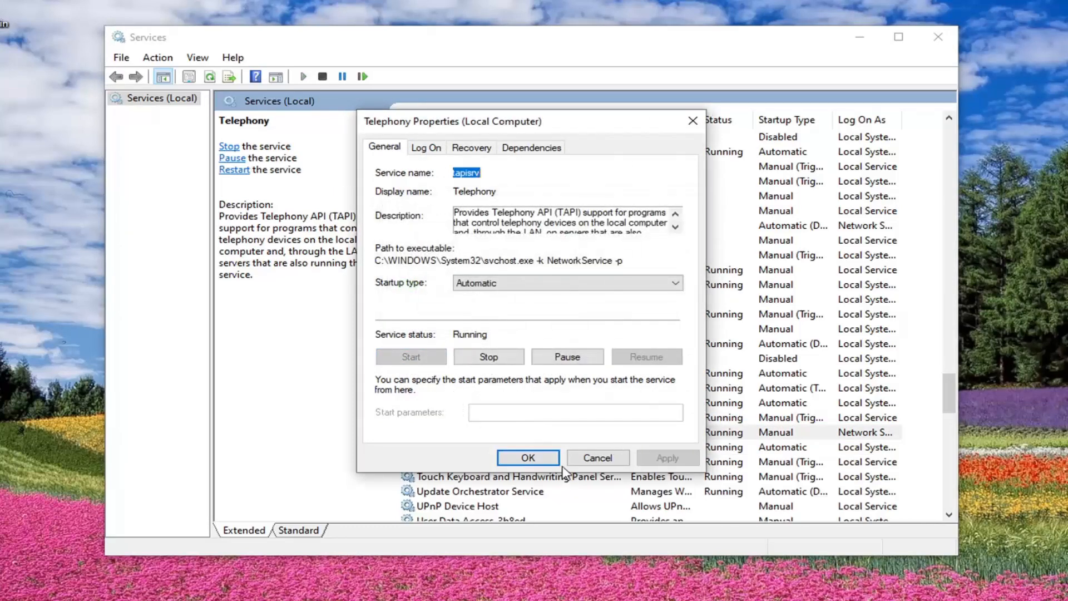
pyautogui.click(531, 456)
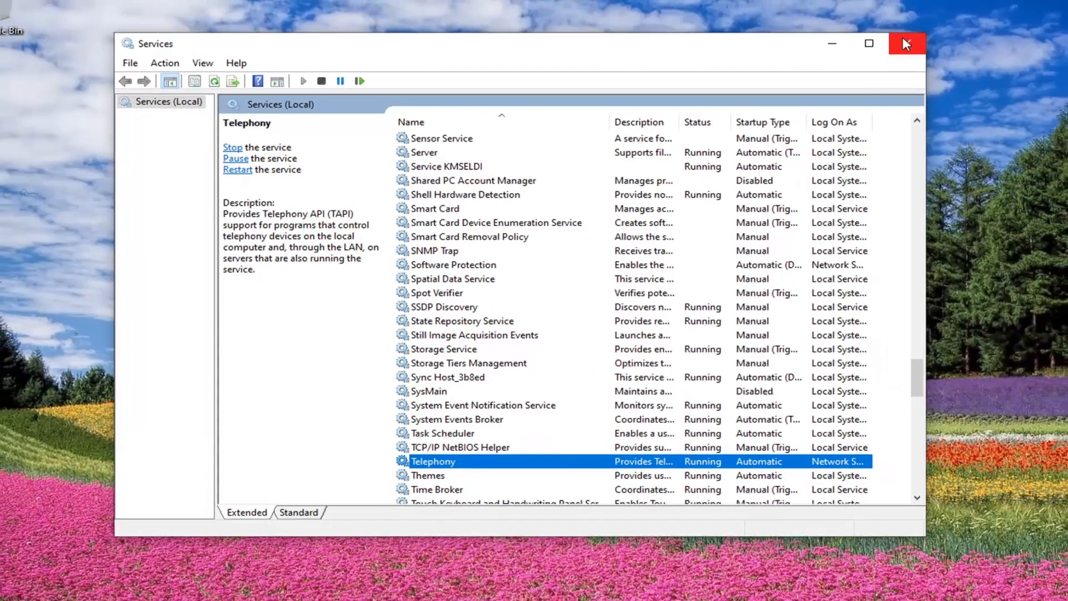
pyautogui.click(938, 37)
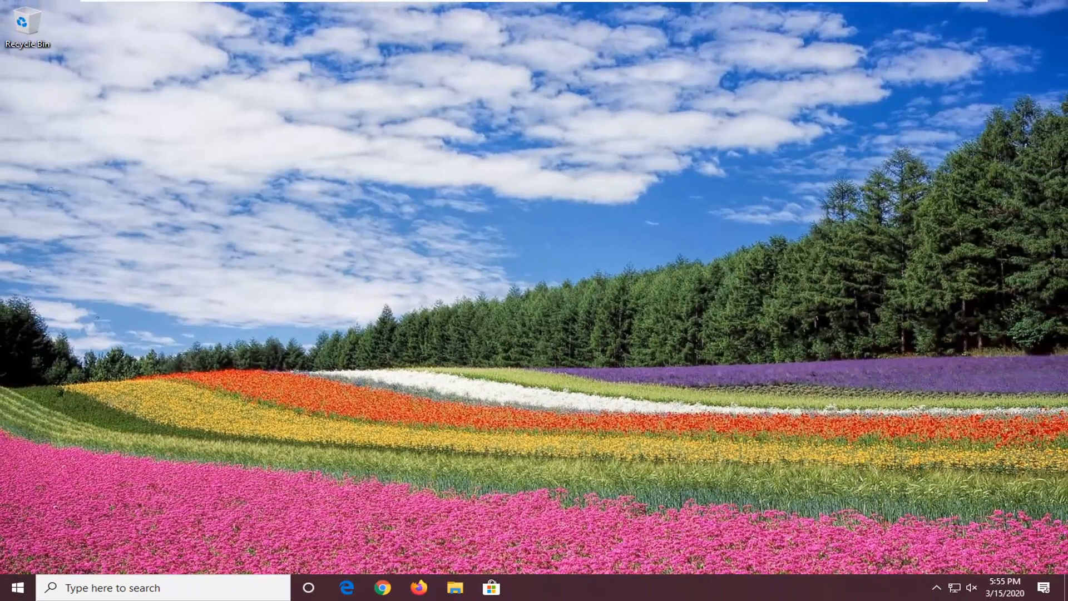